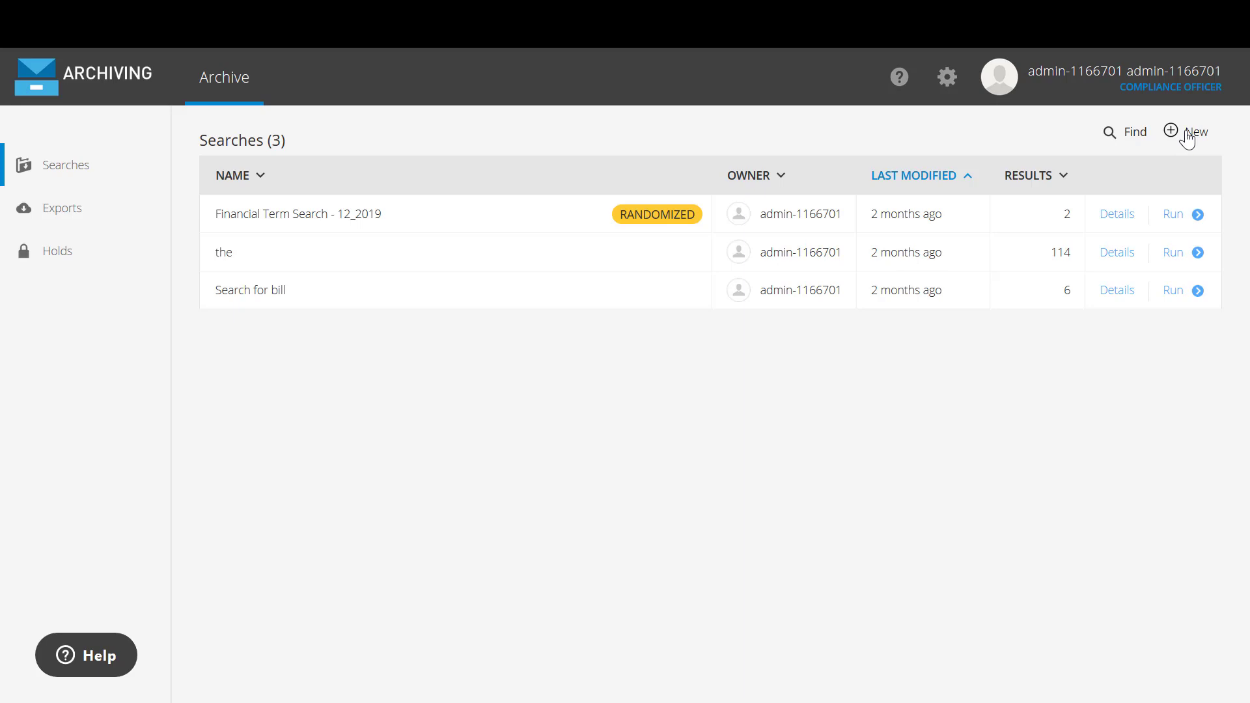
Create a new simple search with the keyword "exchange" and run it
click(1187, 135)
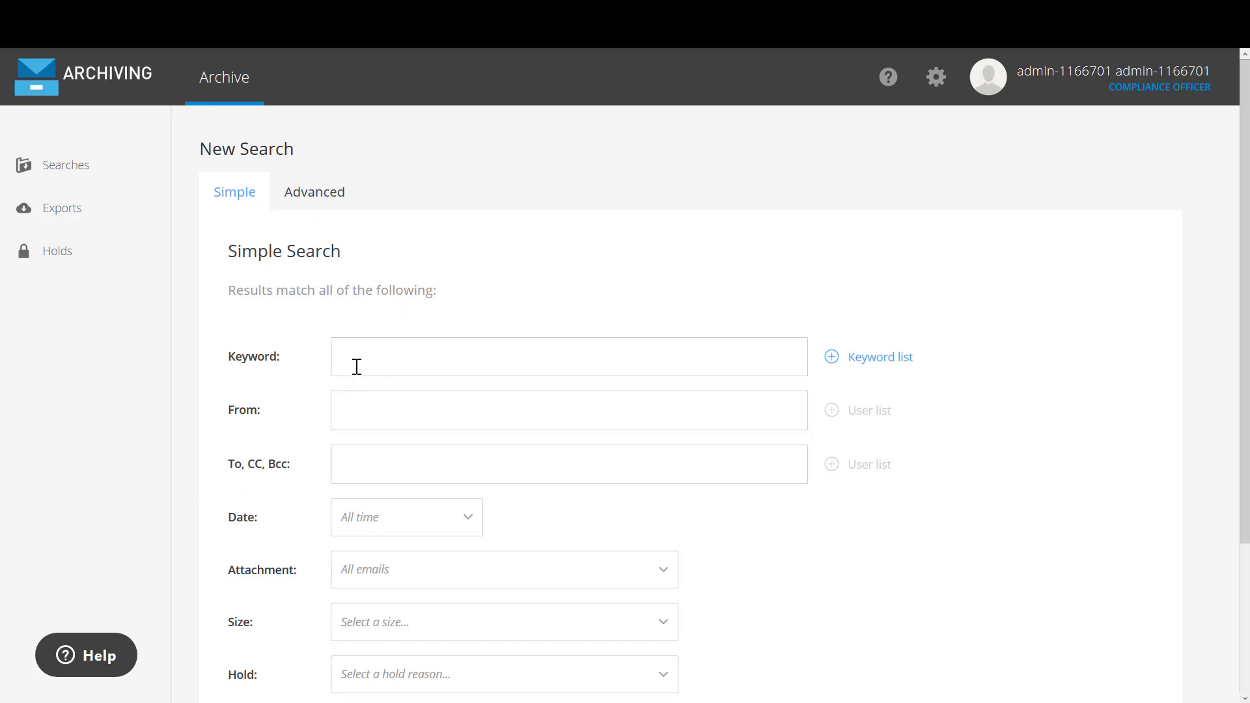
scroll(352, 340, down, 2)
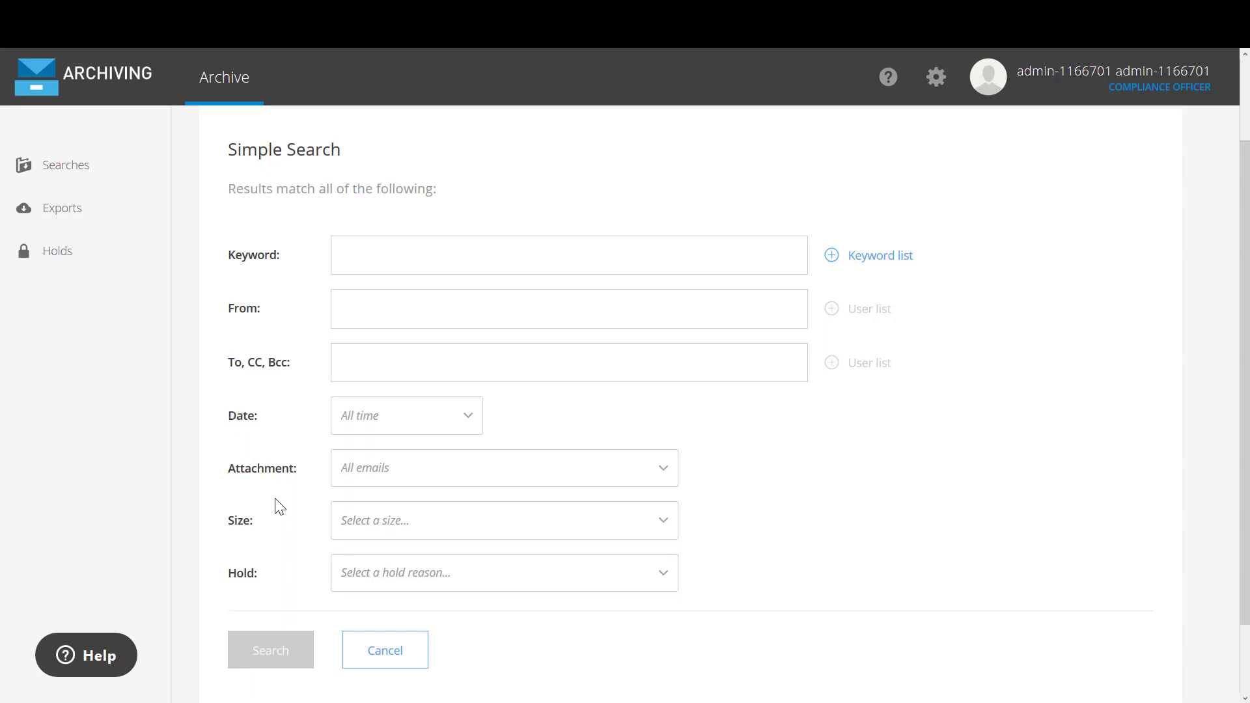
click(416, 258)
text(exchange)
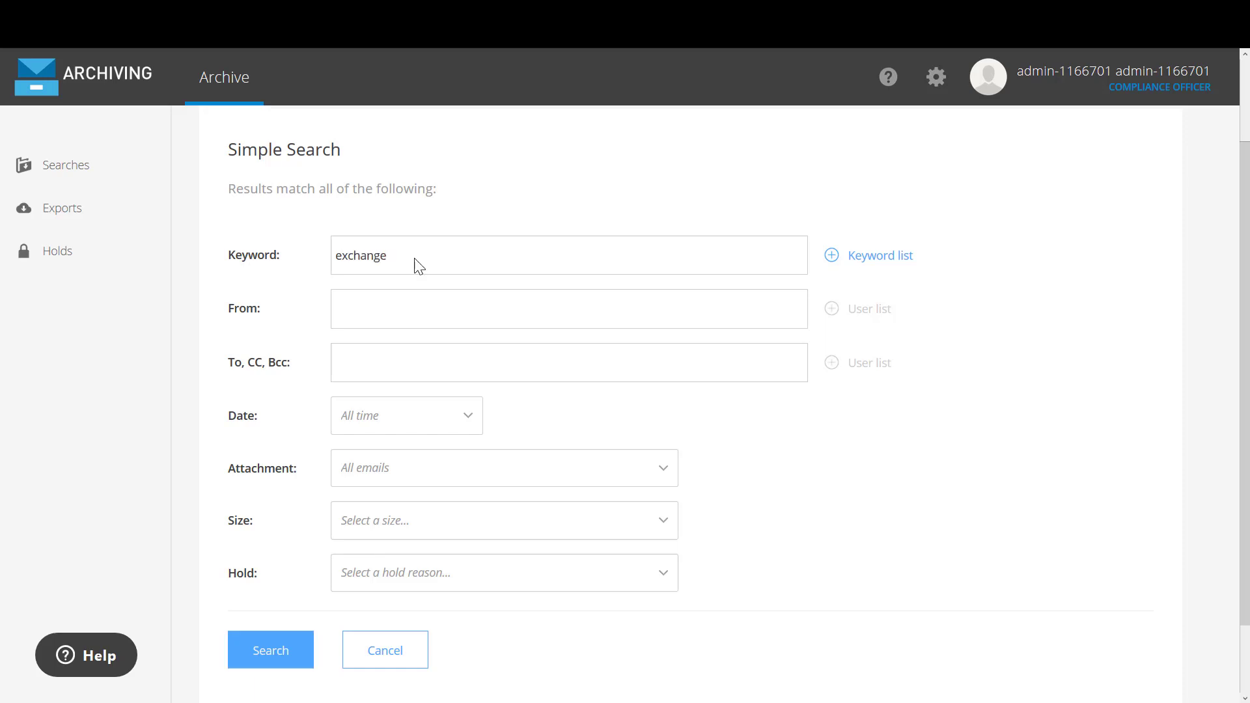
click(272, 653)
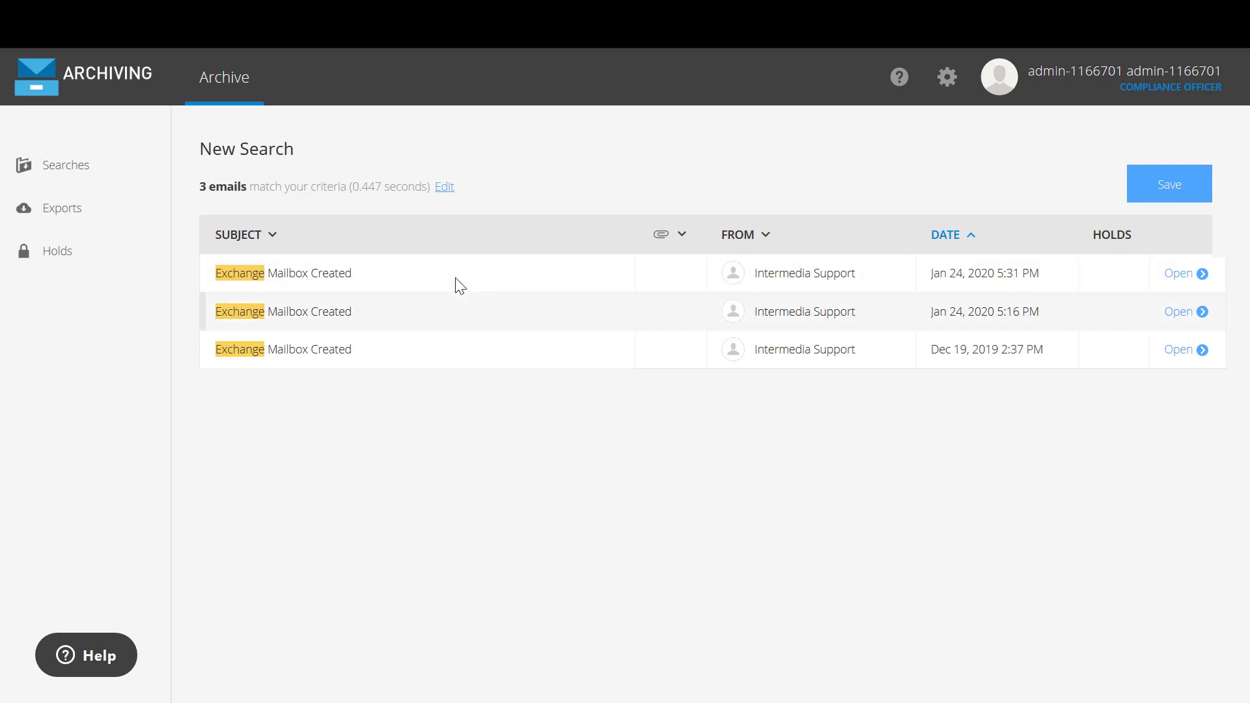
Open the Jan 24, 2020 5:31 PM "Exchange Mailbox Created" email to examine its content and metadata, and return to the results
click(408, 291)
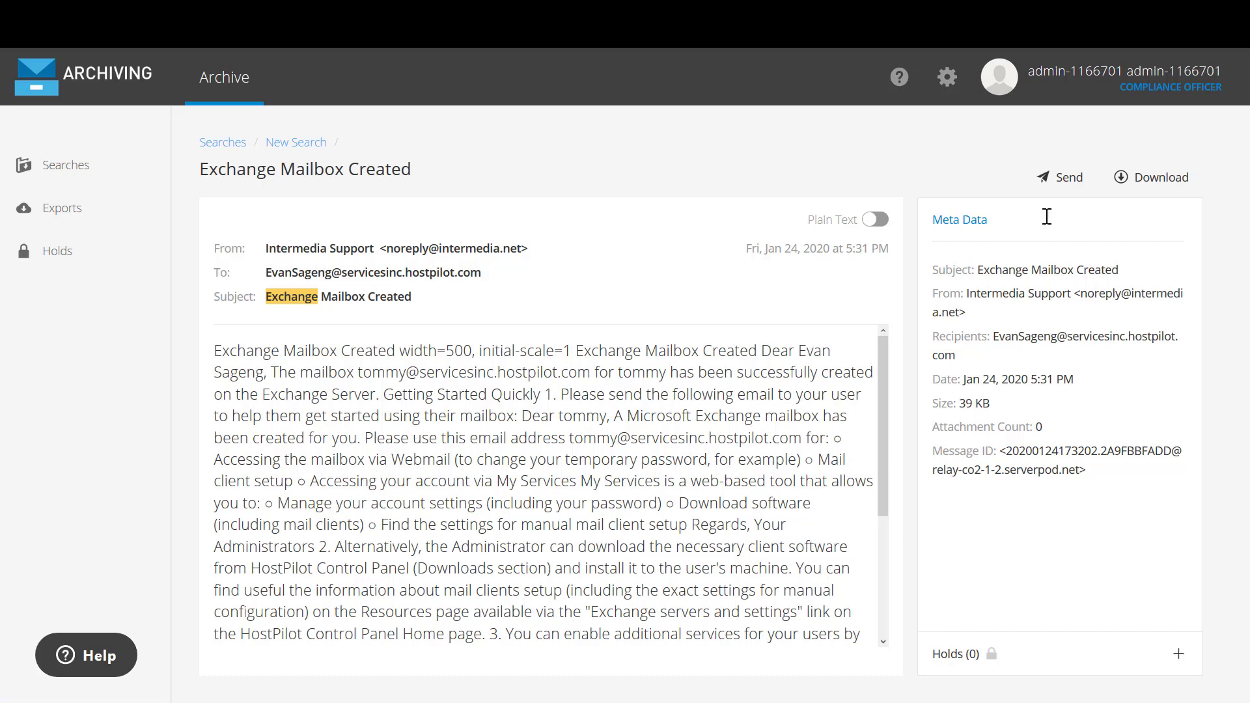
click(303, 142)
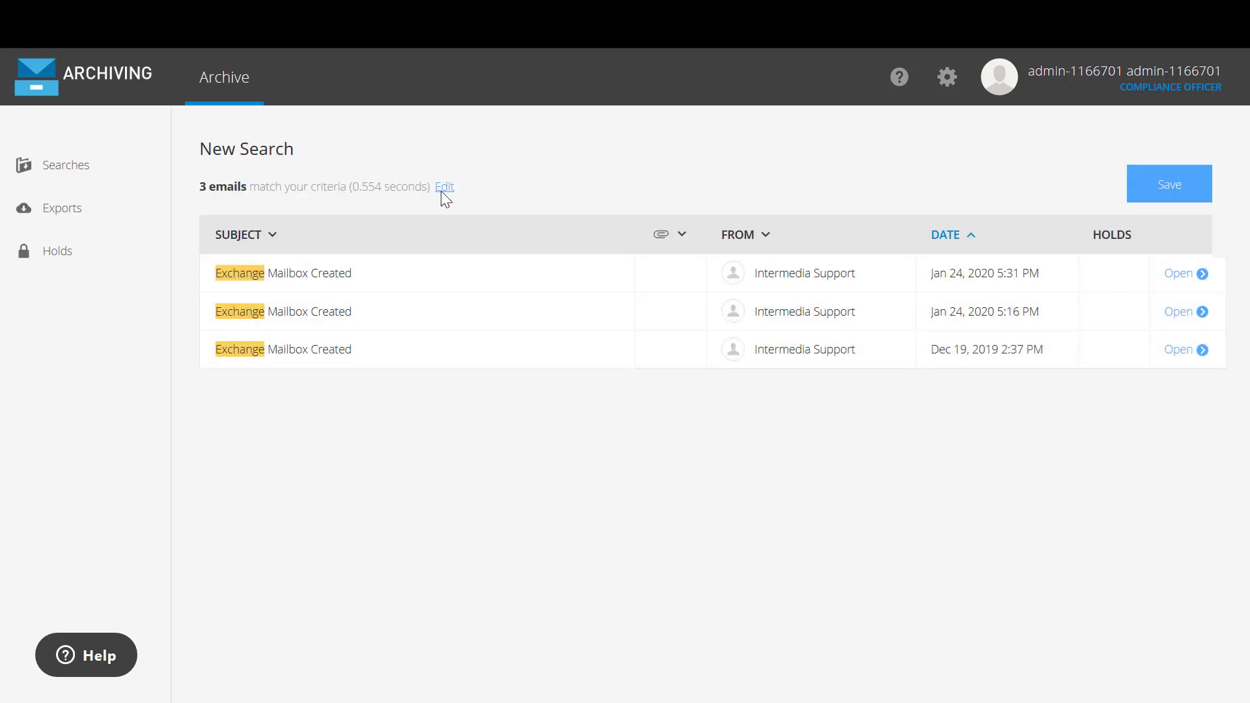
Edit the search criteria to include only emails after Feb 01, 2015, and rerun the search
click(444, 187)
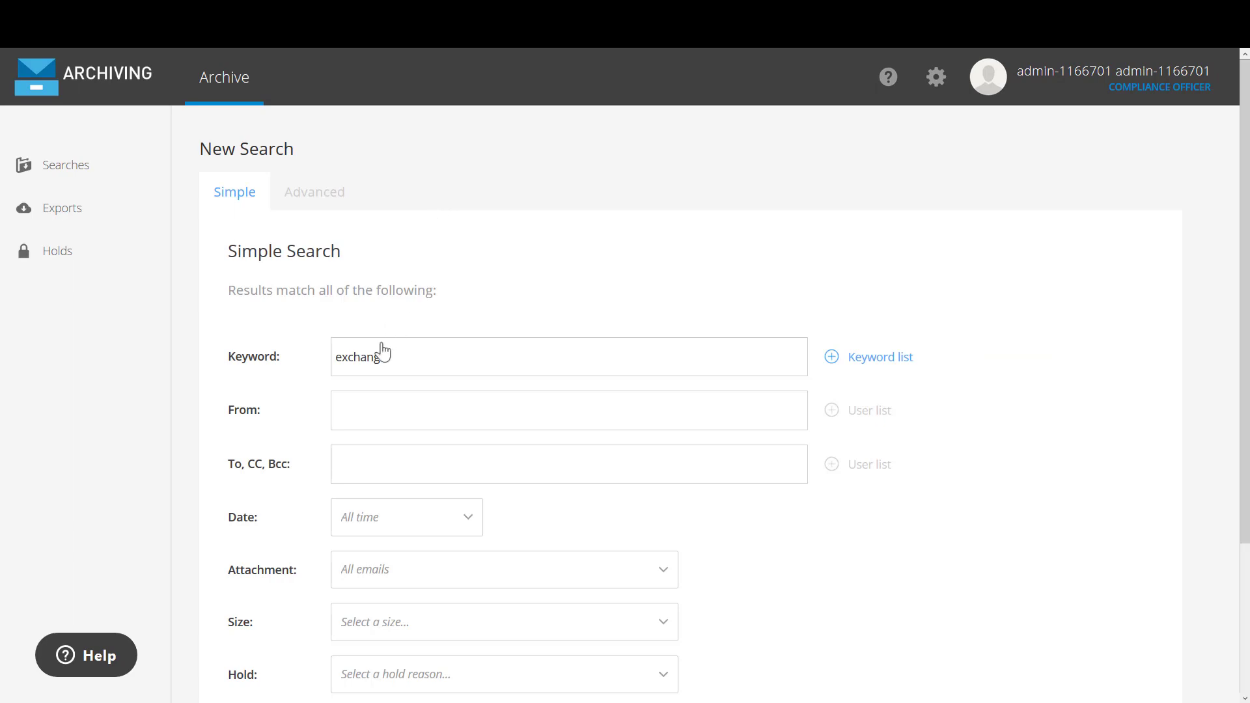
scroll(362, 395, down, 2)
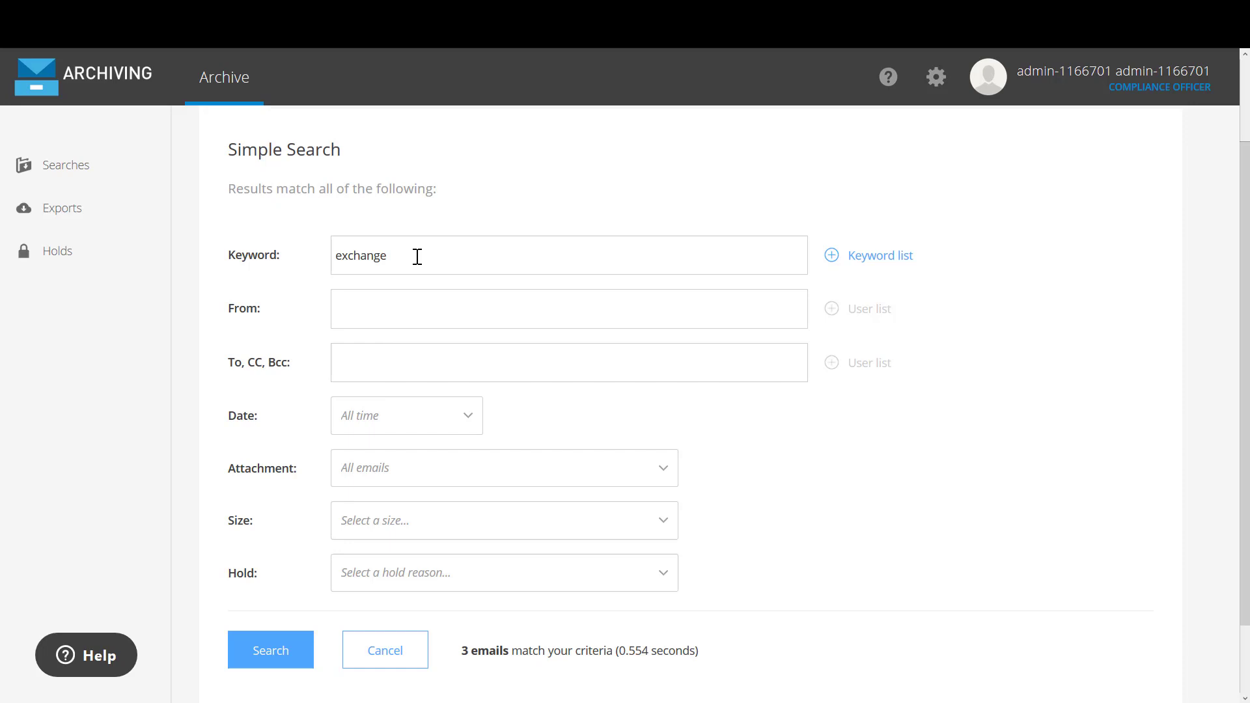
click(466, 424)
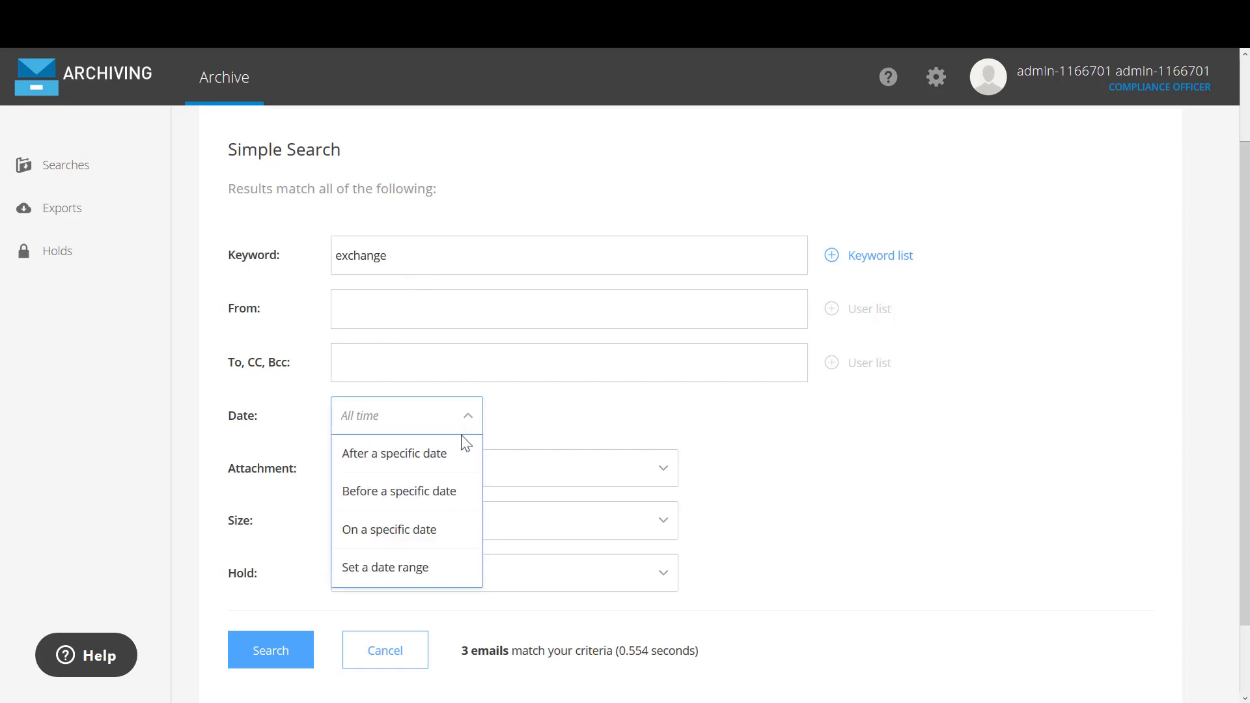
click(456, 452)
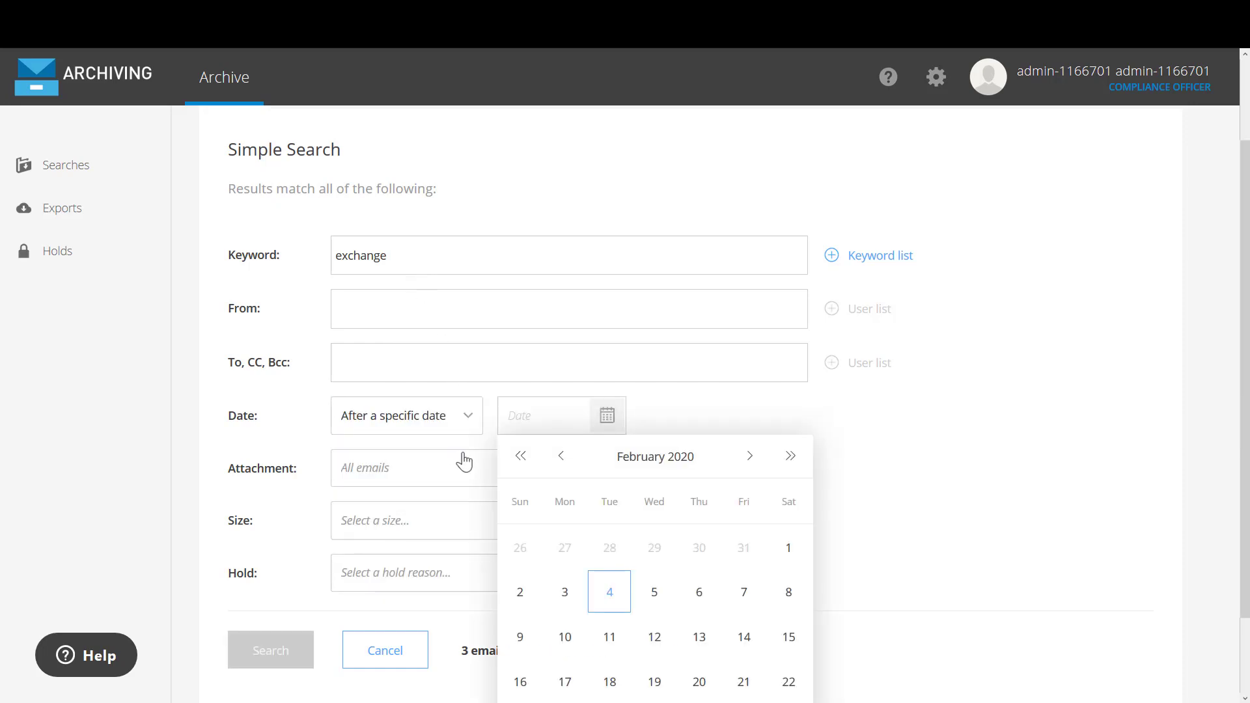
click(520, 461)
click(521, 462)
click(521, 464)
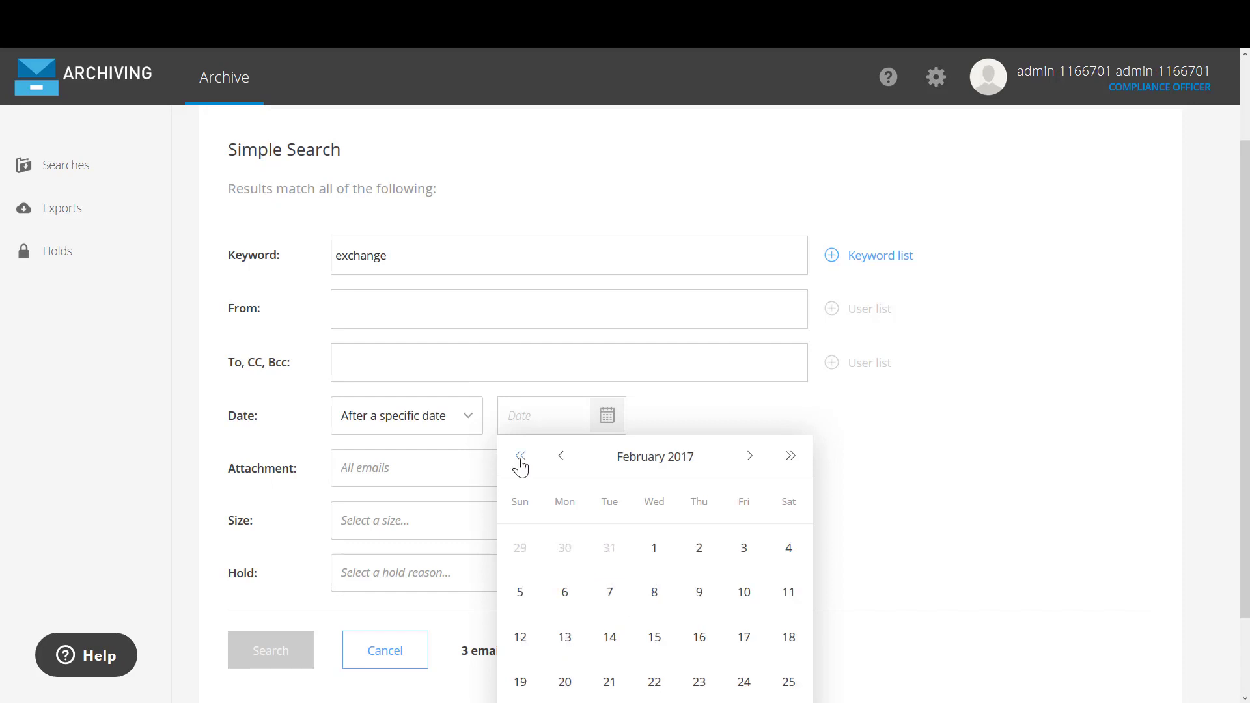
click(520, 462)
click(520, 462)
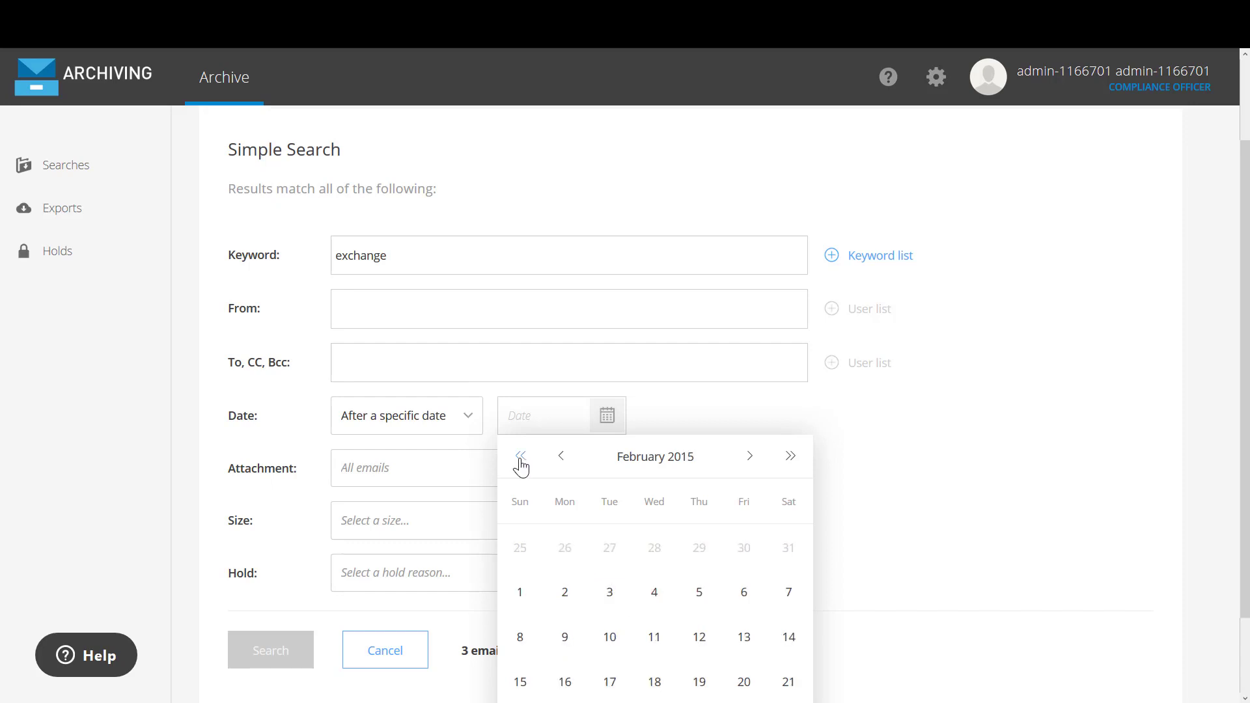
click(524, 591)
click(971, 516)
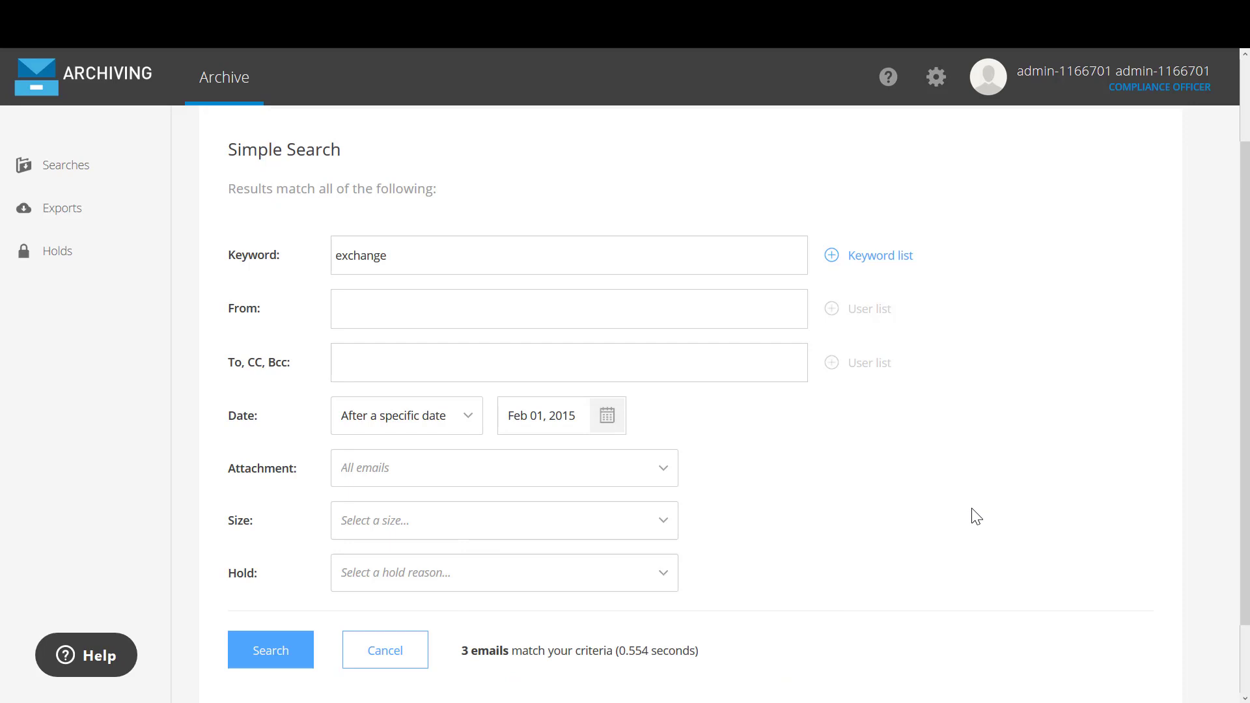
click(278, 659)
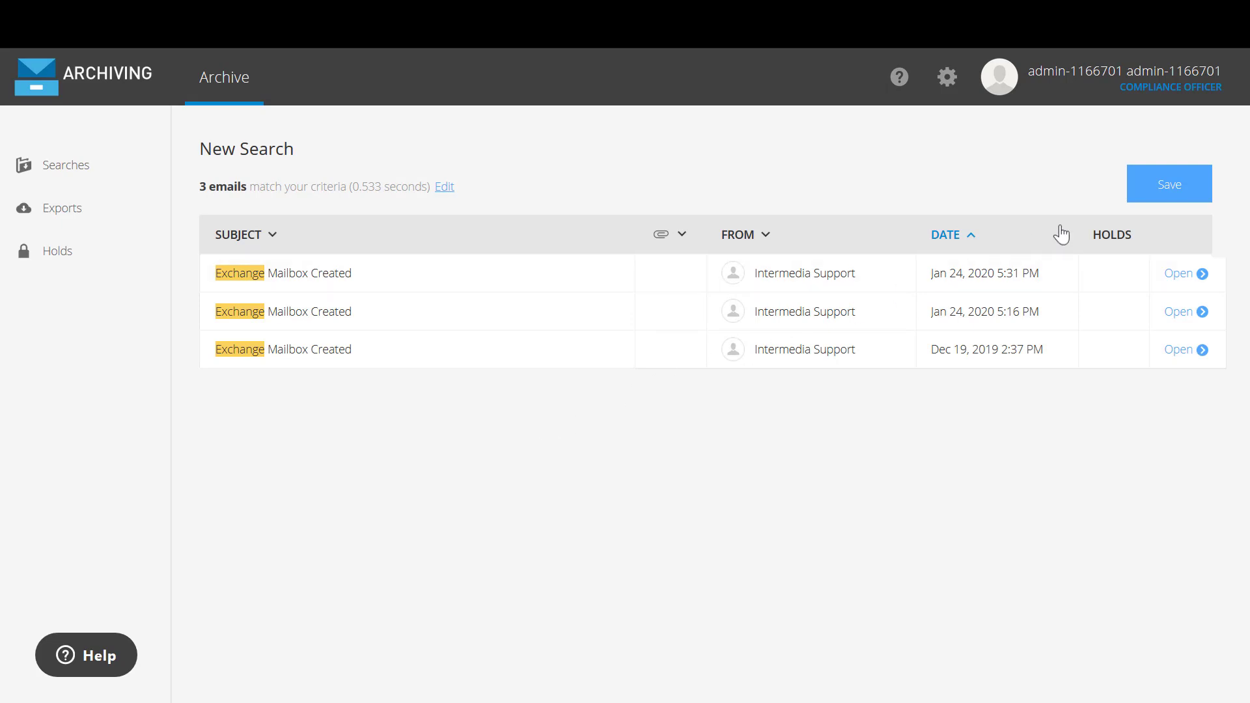
Save the search under the name "Intermedia Demo for Exchange"
click(1174, 190)
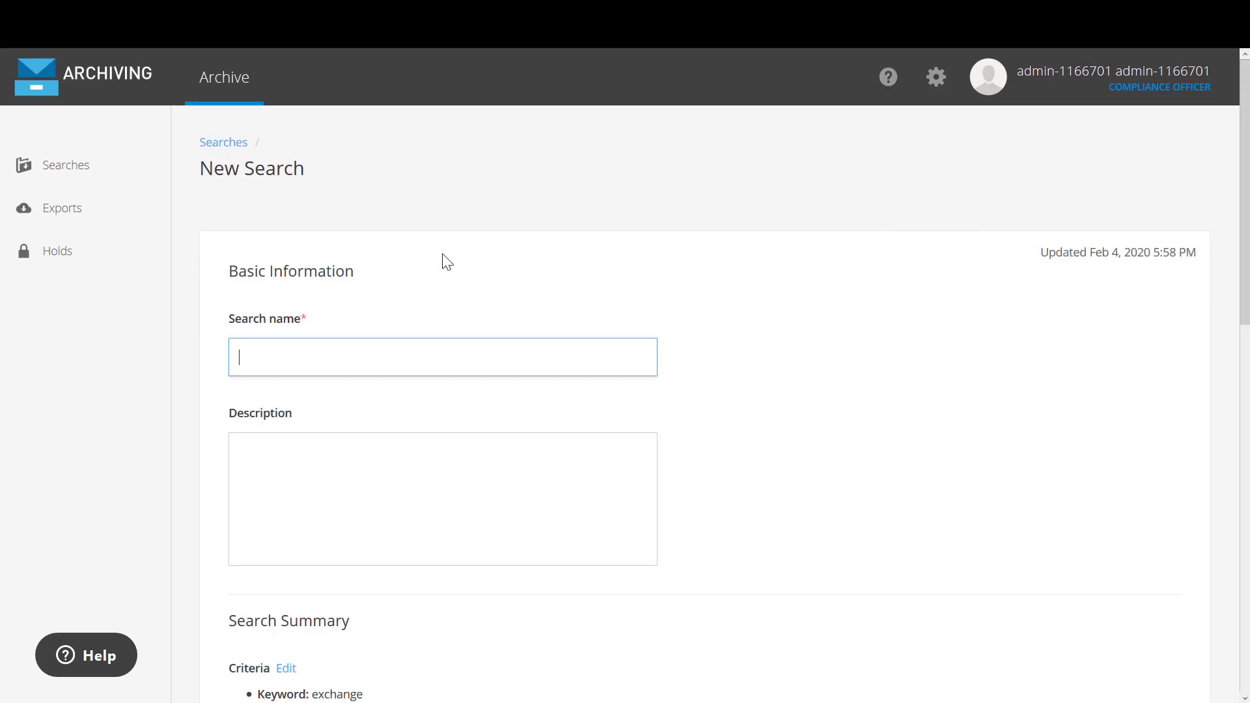
text(Qtr 2 Review)
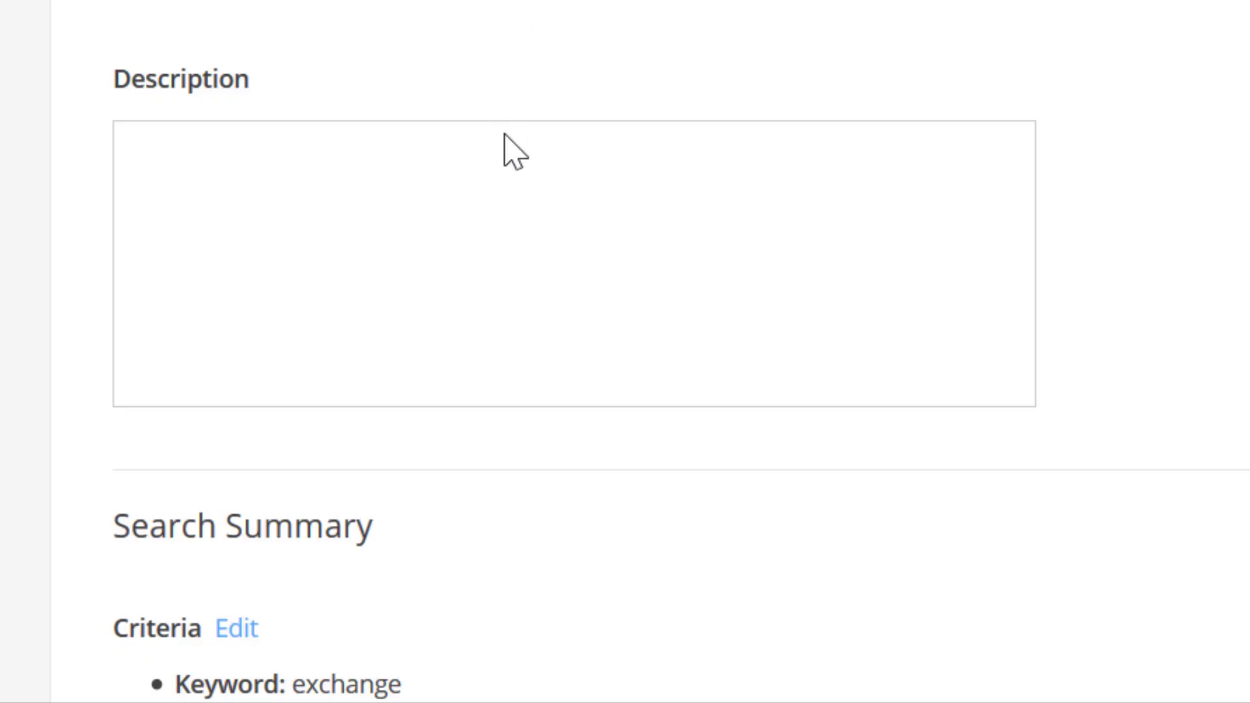
scroll(514, 151, down, 4)
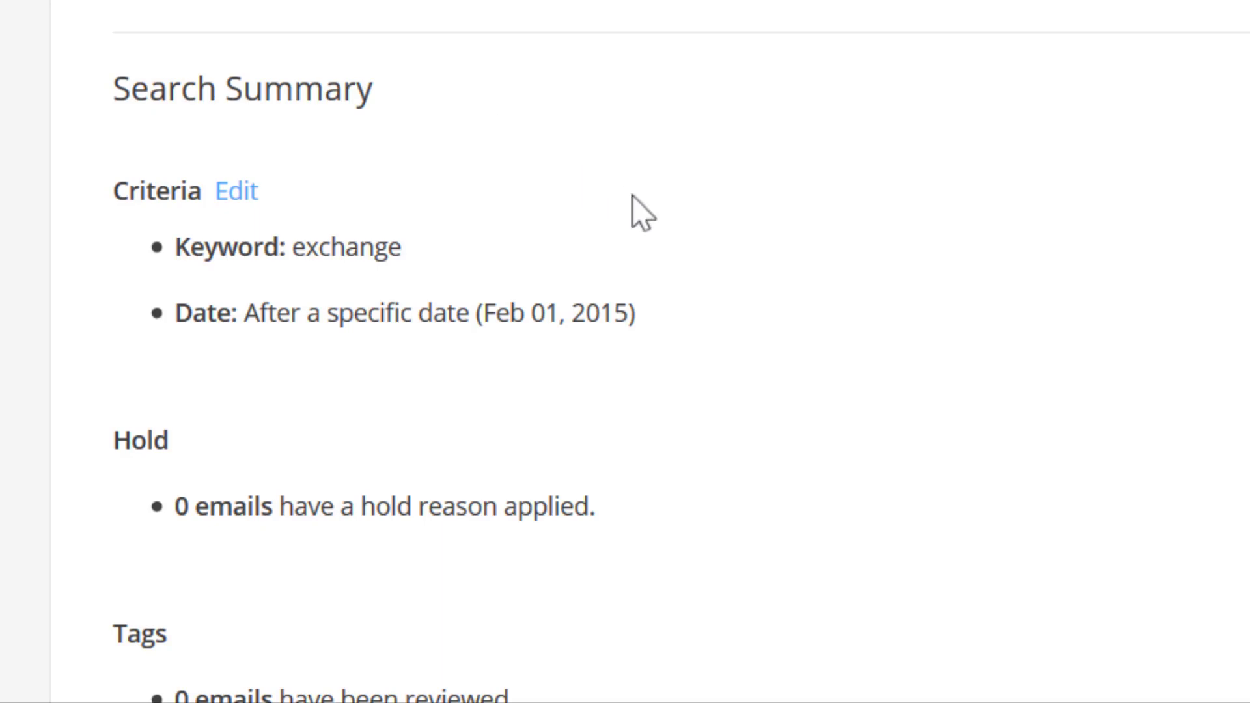
scroll(709, 233, down, 4)
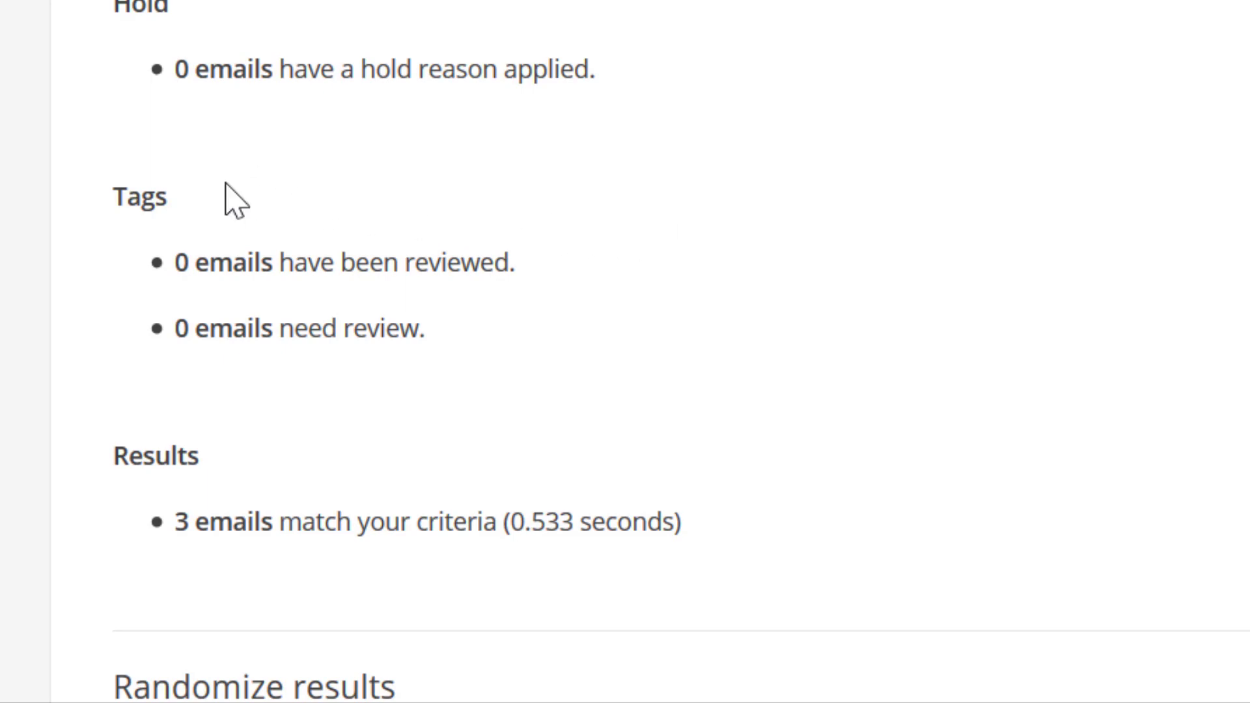
scroll(229, 189, down, 6)
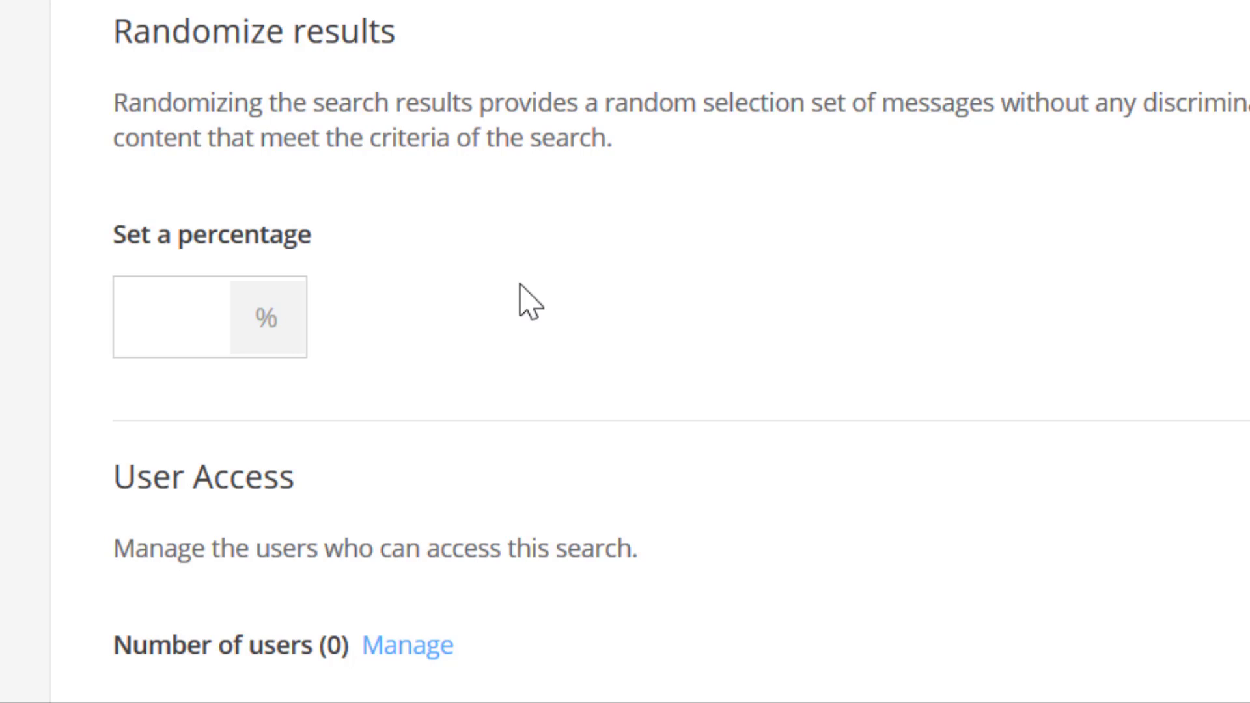
scroll(521, 286, down, 3)
scroll(485, 282, down, 1)
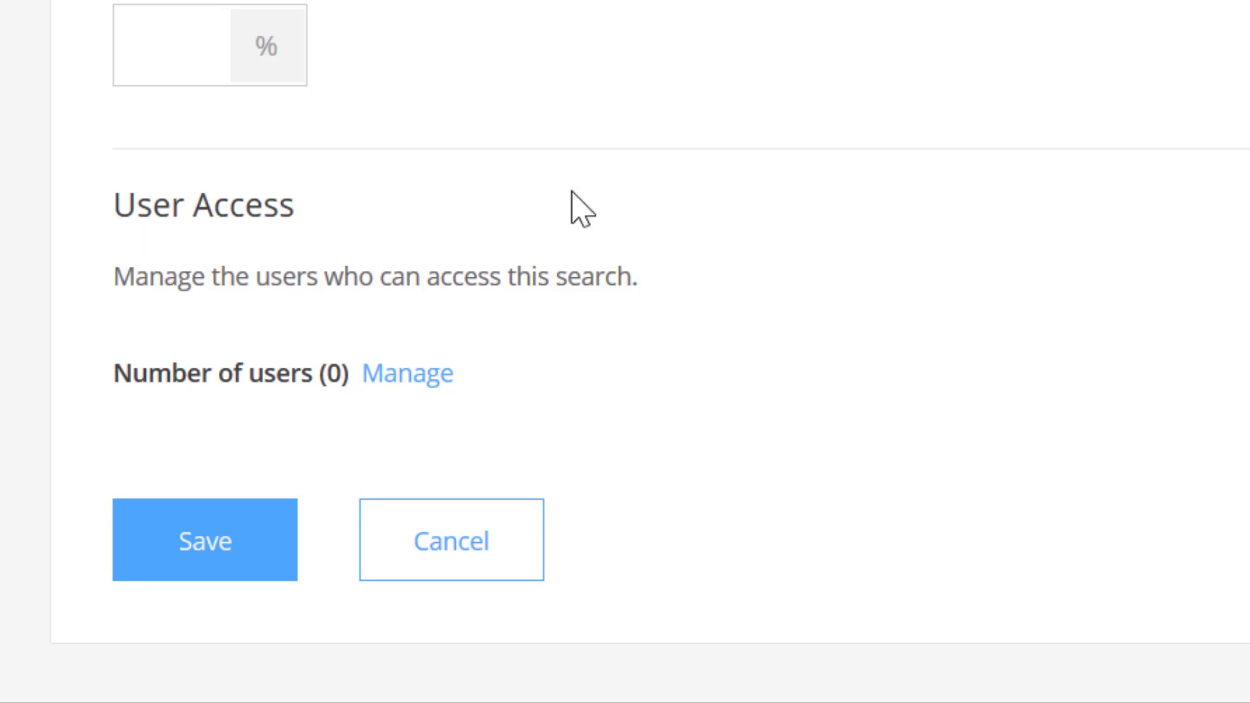
click(236, 548)
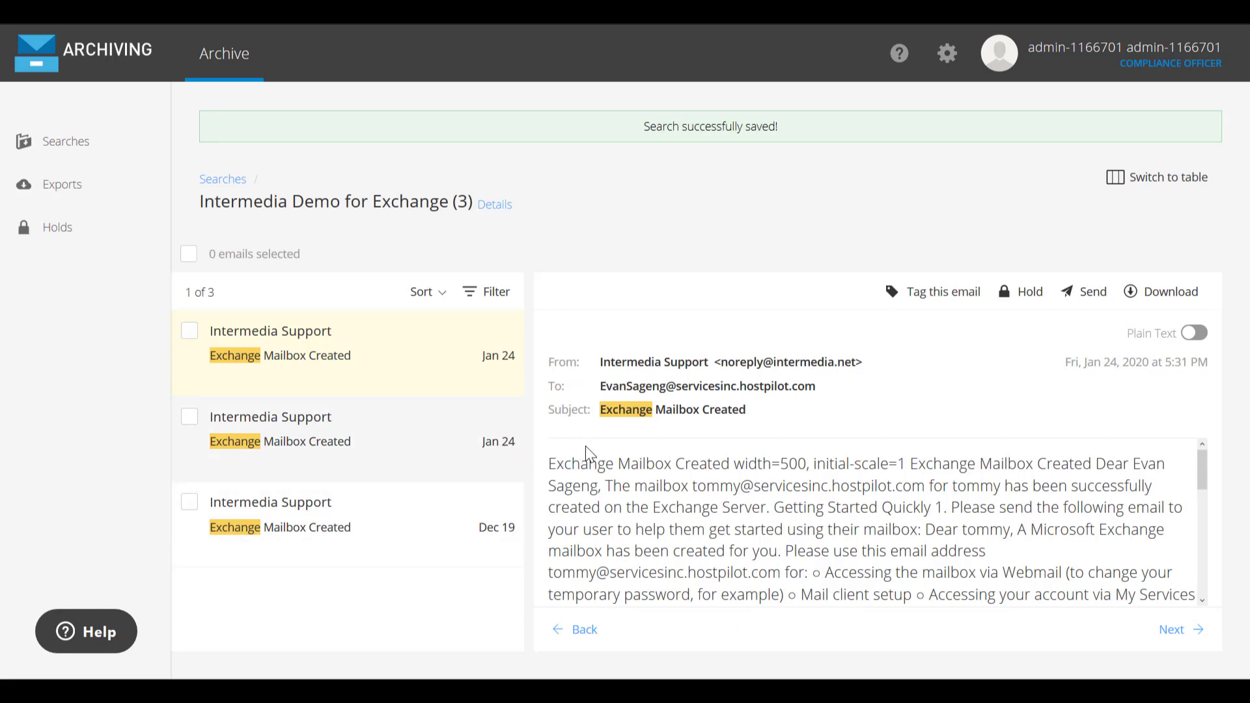
View the saved search's results in table and panel layouts, and examine the tag options for the open email
click(1169, 177)
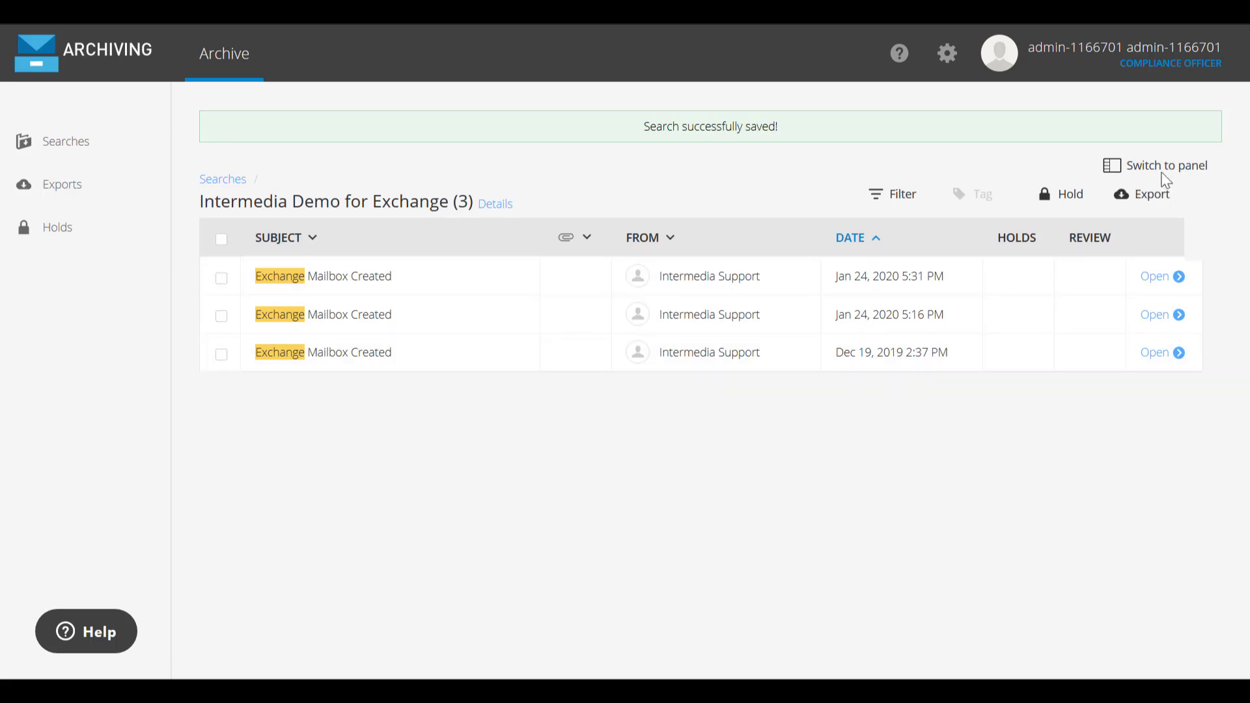
click(1139, 175)
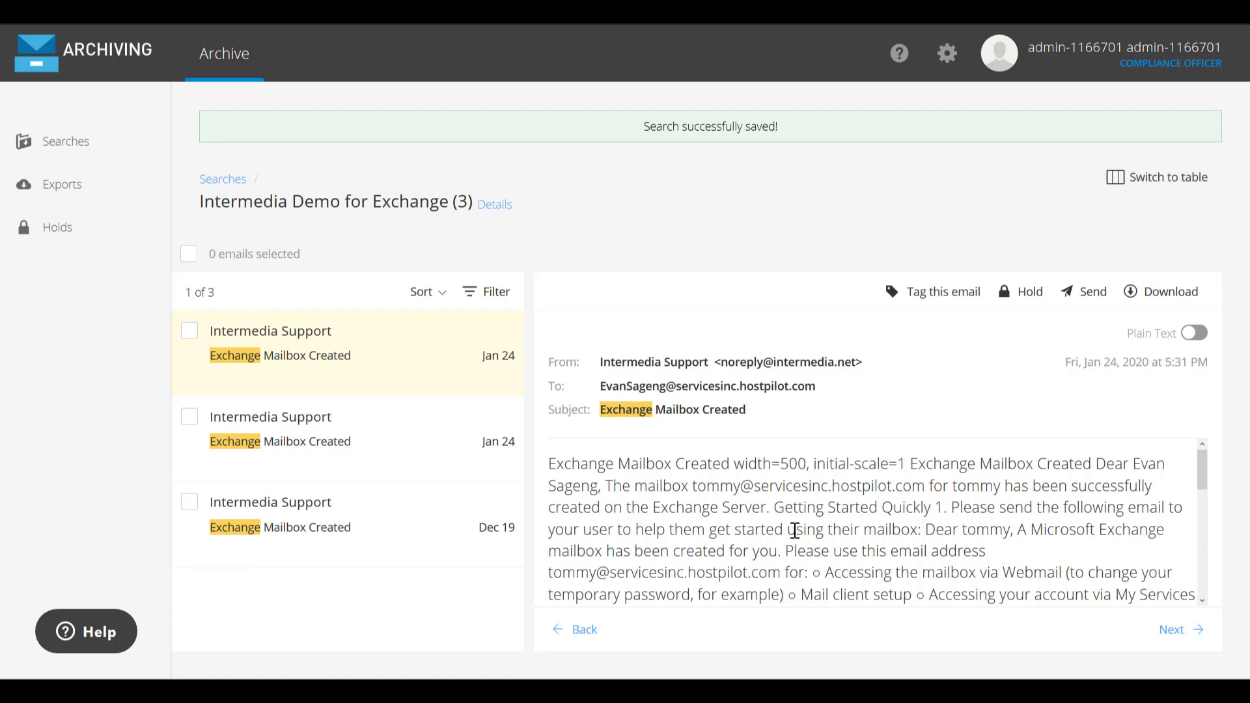
click(936, 294)
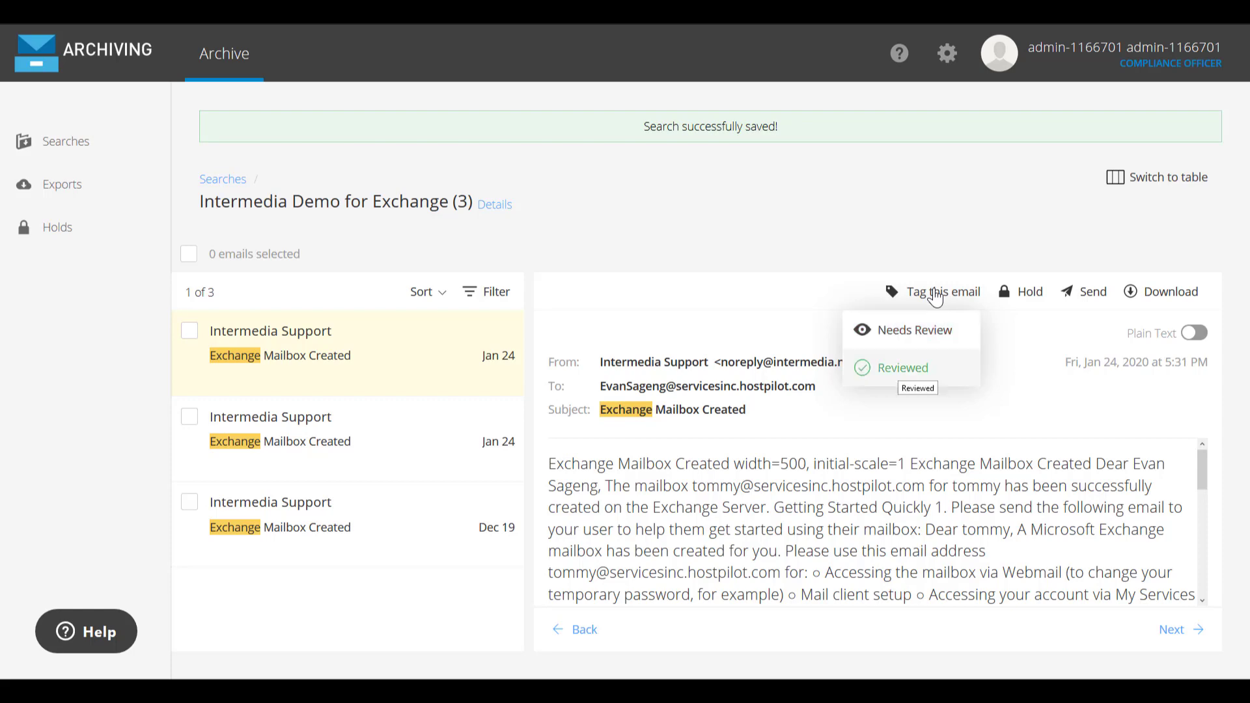
Place the open email on hold with the reasons Active Litigation and Compliance Violation
click(1018, 298)
click(968, 425)
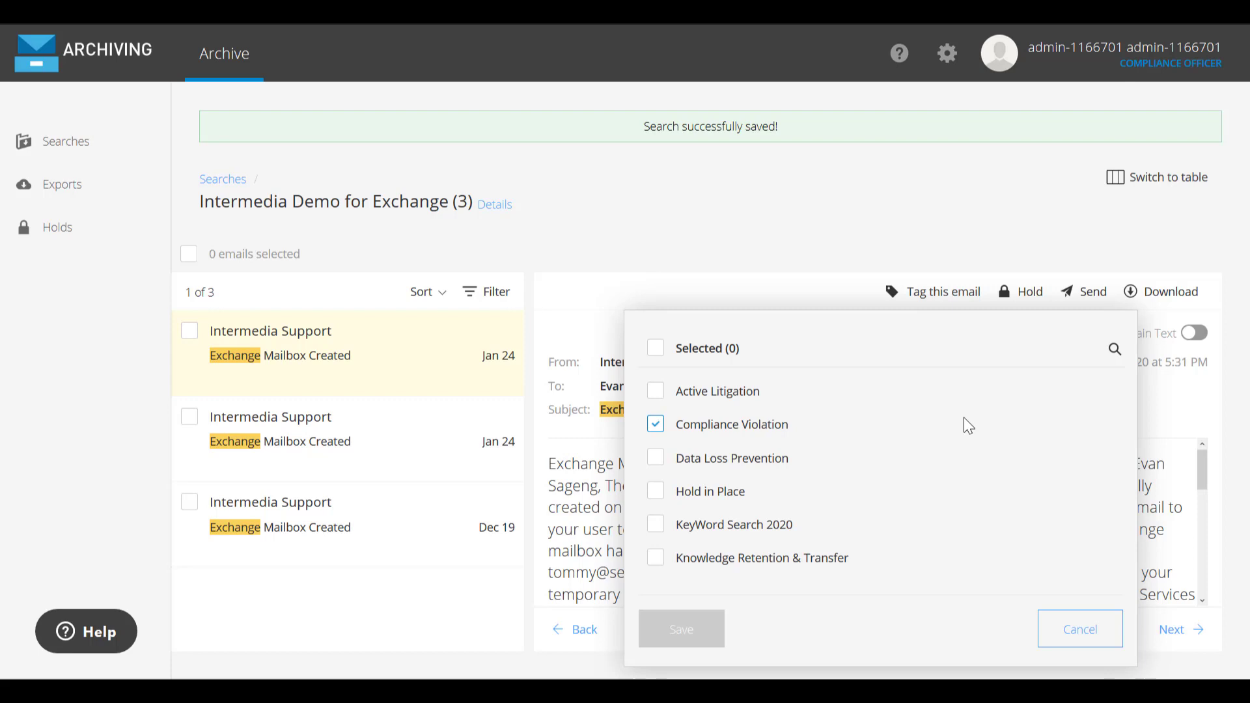
click(656, 392)
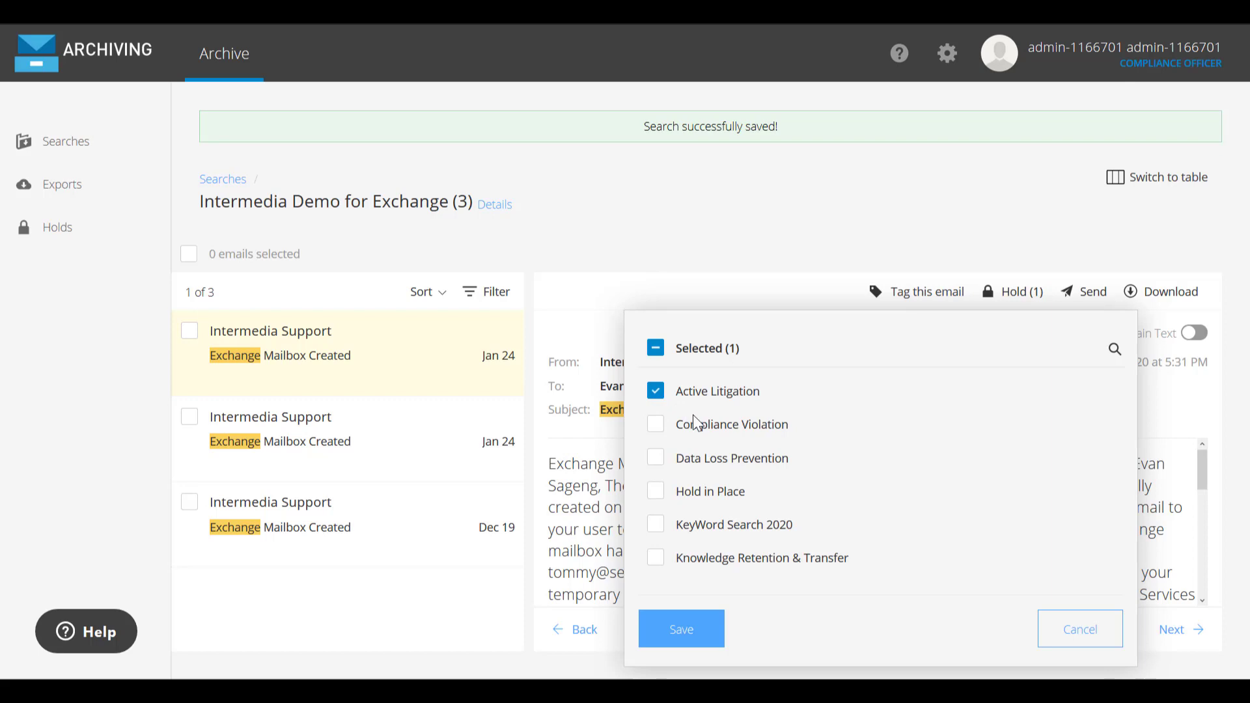
click(657, 426)
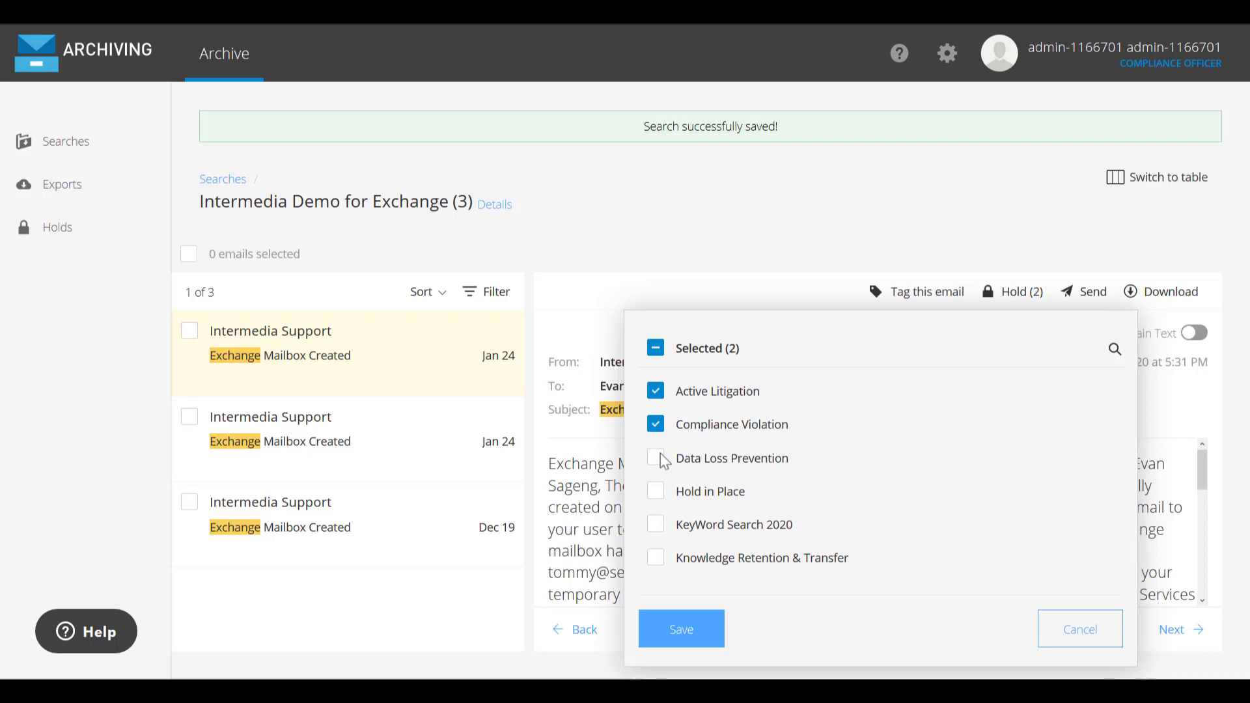
click(682, 630)
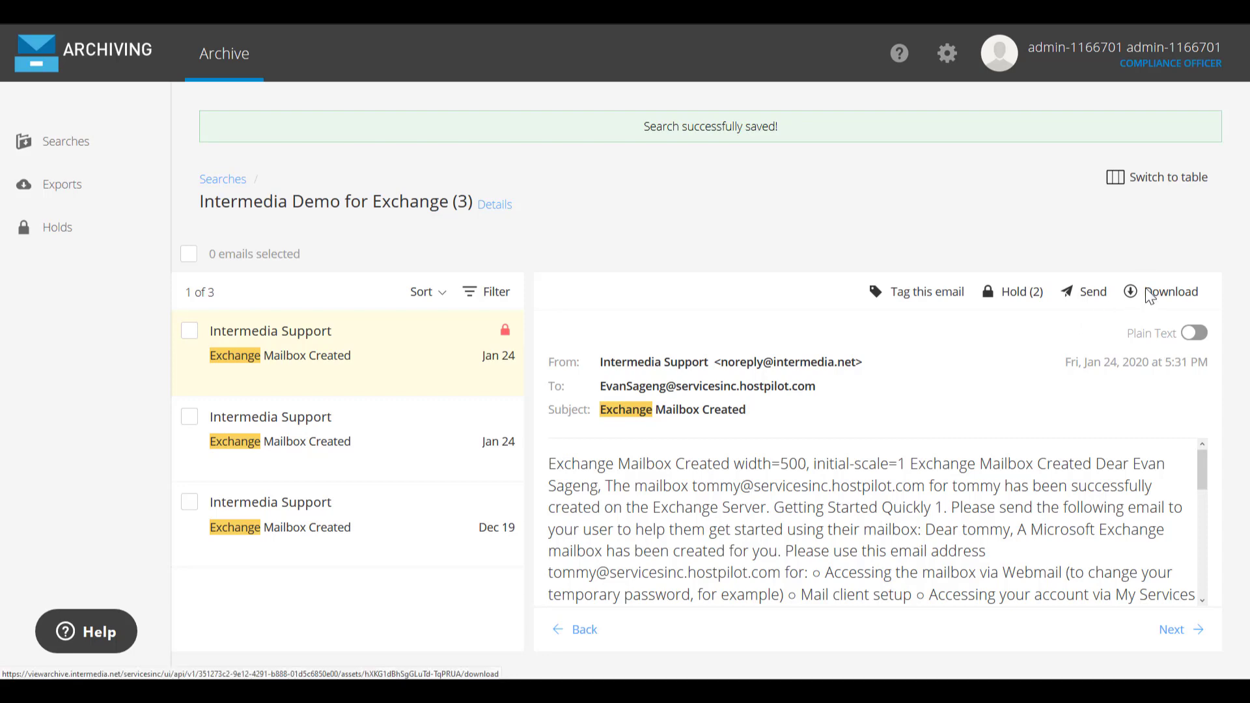
Examine the sort options and the filter criteria available for the saved search's results
click(428, 291)
click(1146, 288)
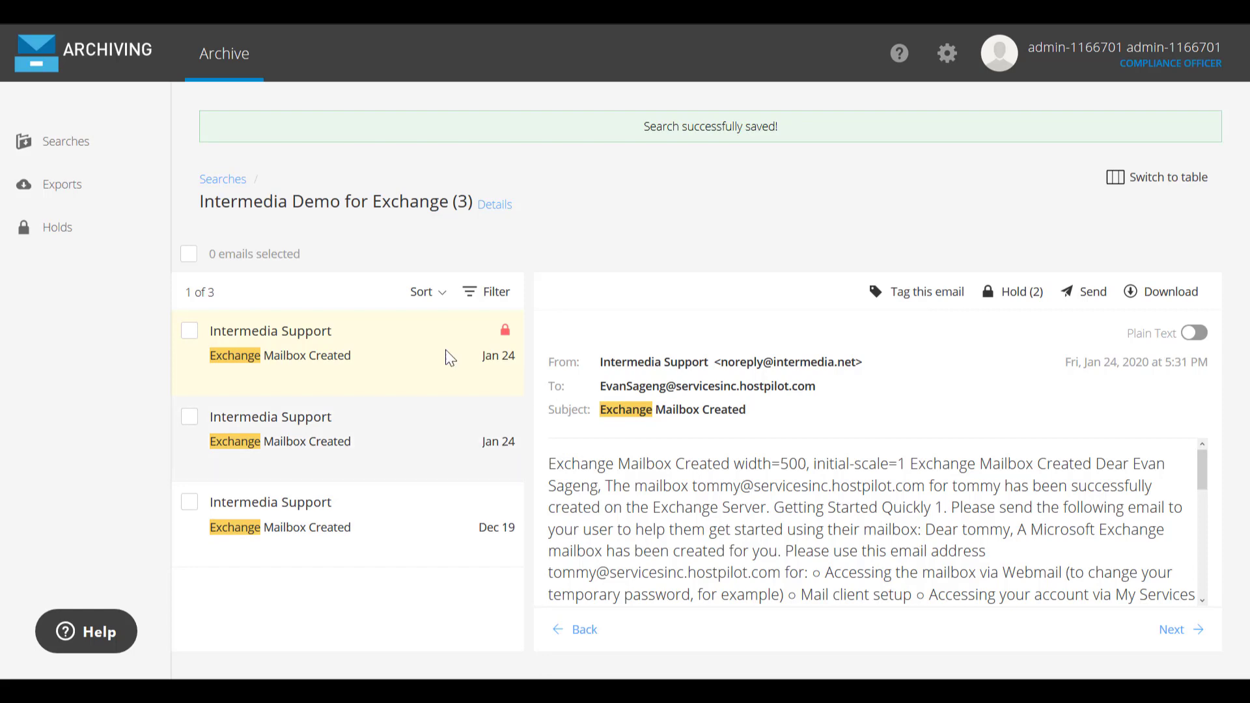
click(481, 303)
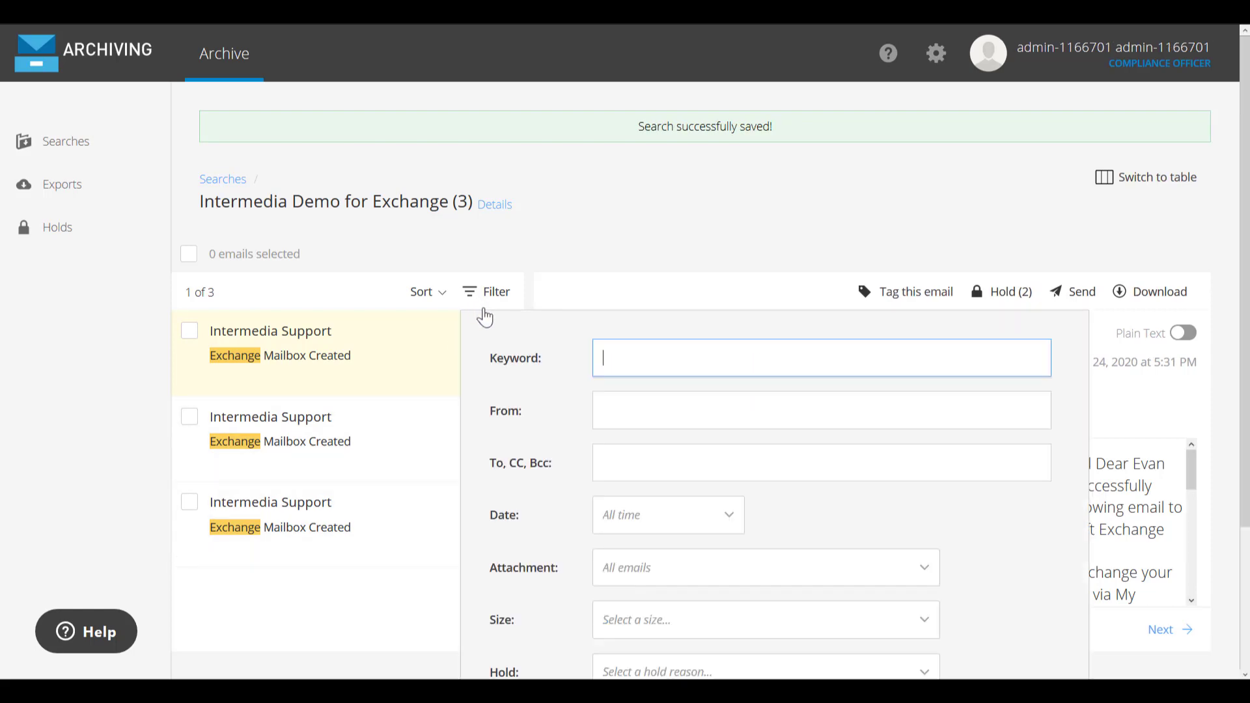
scroll(544, 476, down, 2)
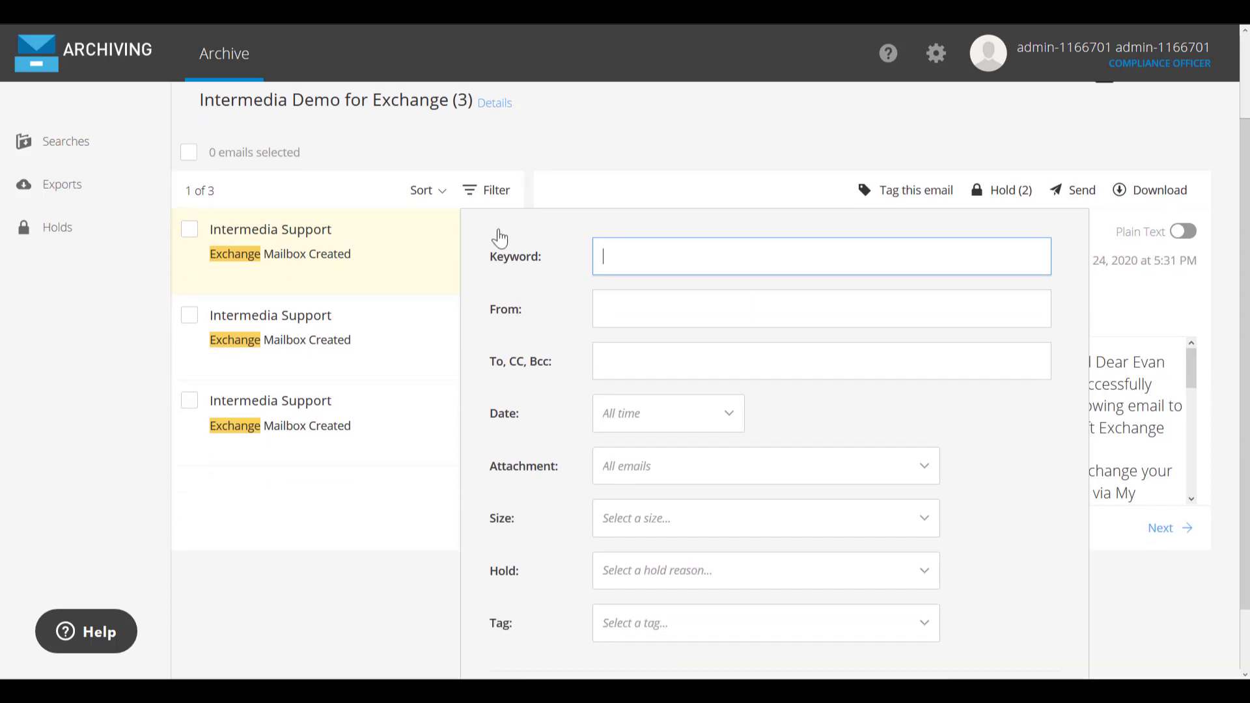
click(493, 192)
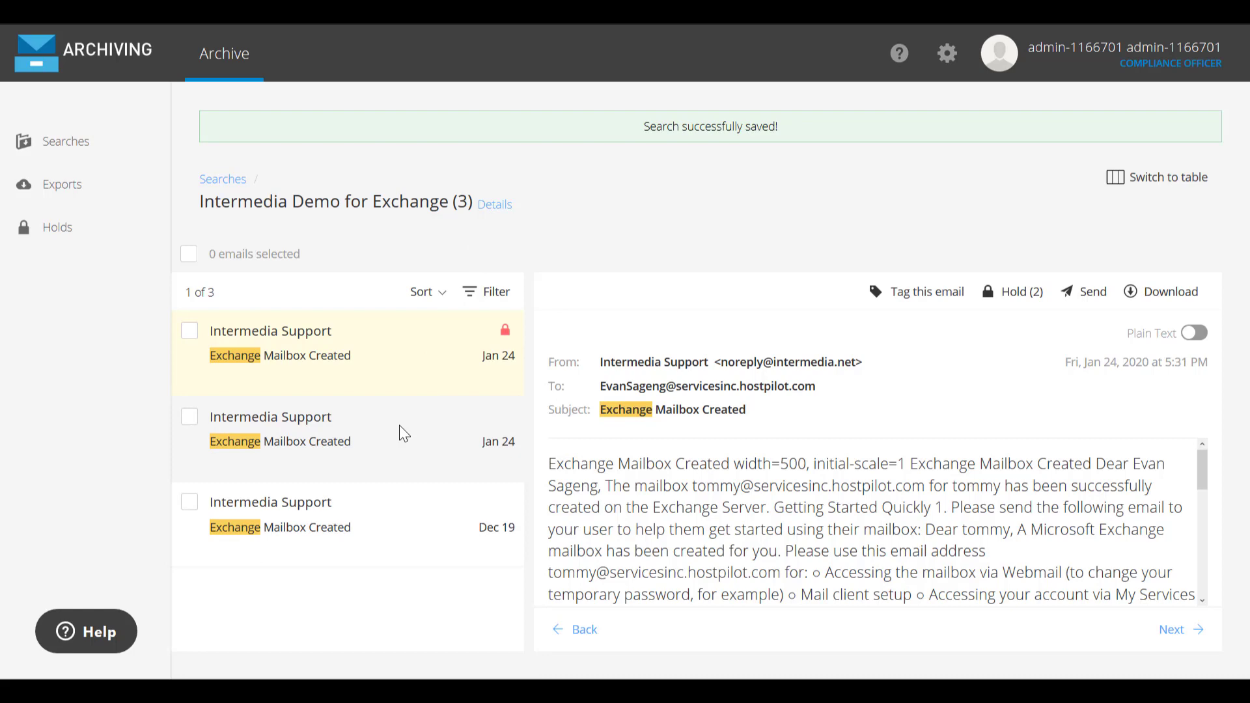
Request an export of all emails in the saved search's results in .EML format with email notification, and open the exports page
click(191, 256)
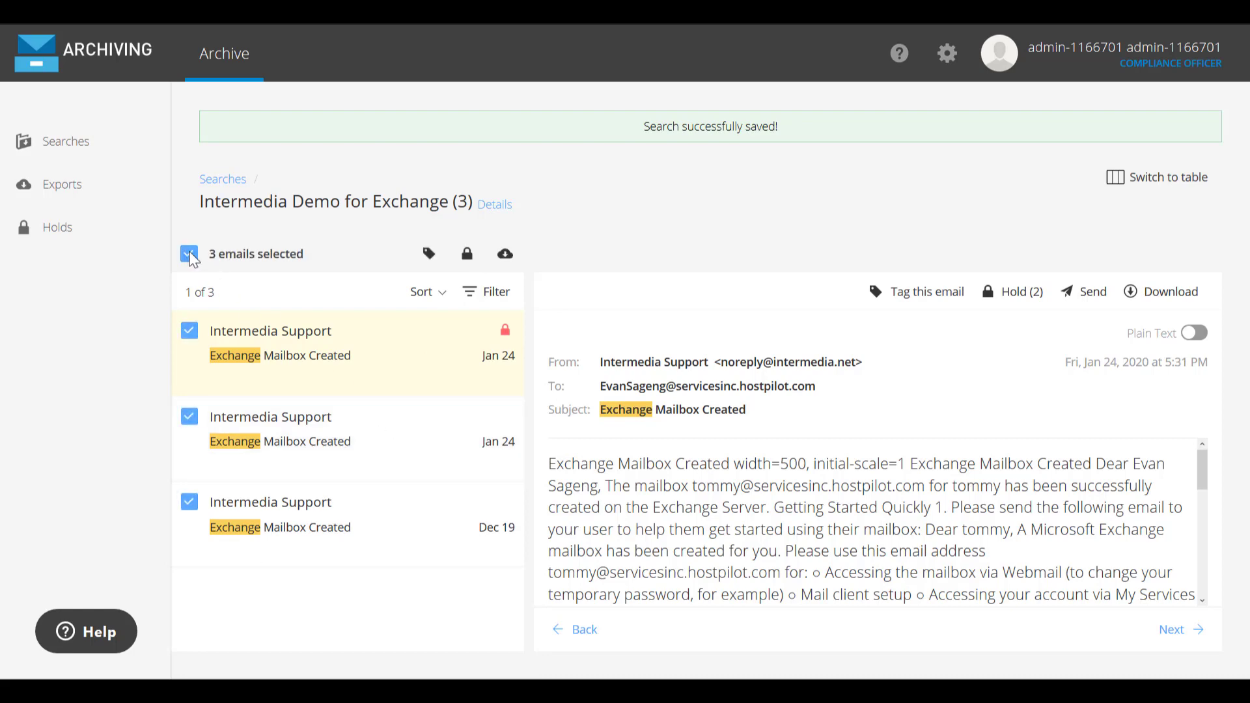
click(431, 253)
click(506, 255)
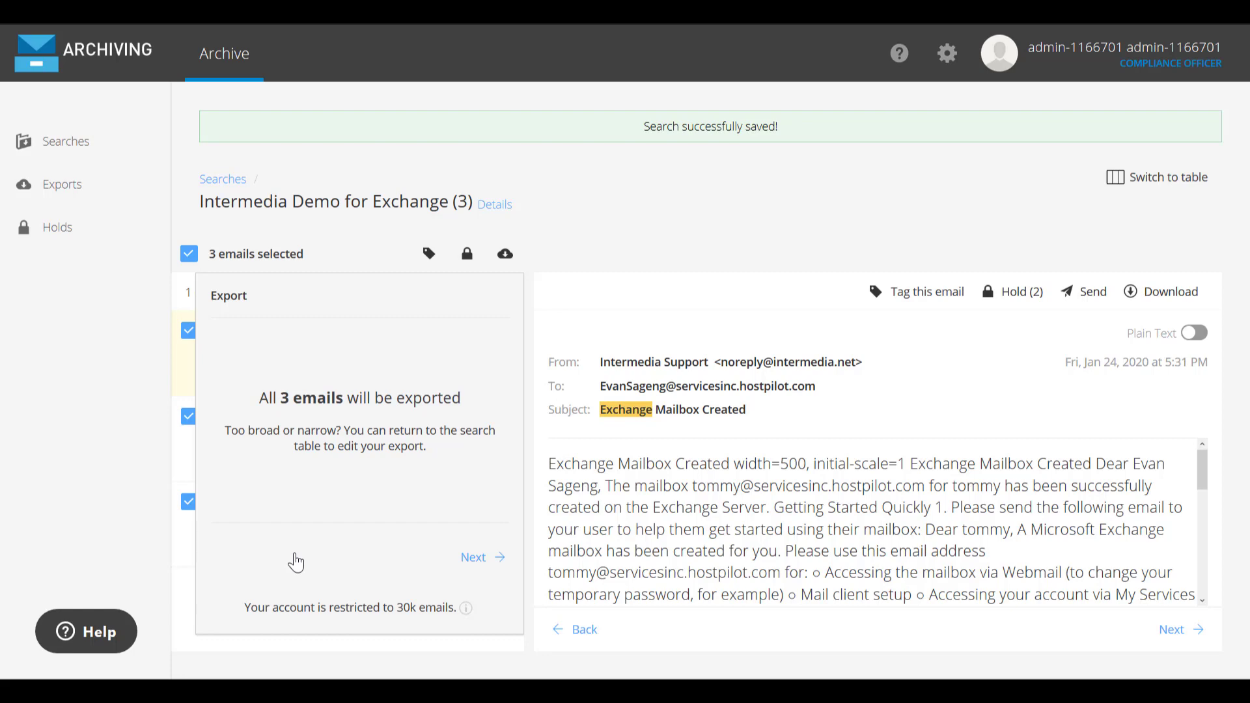
click(471, 557)
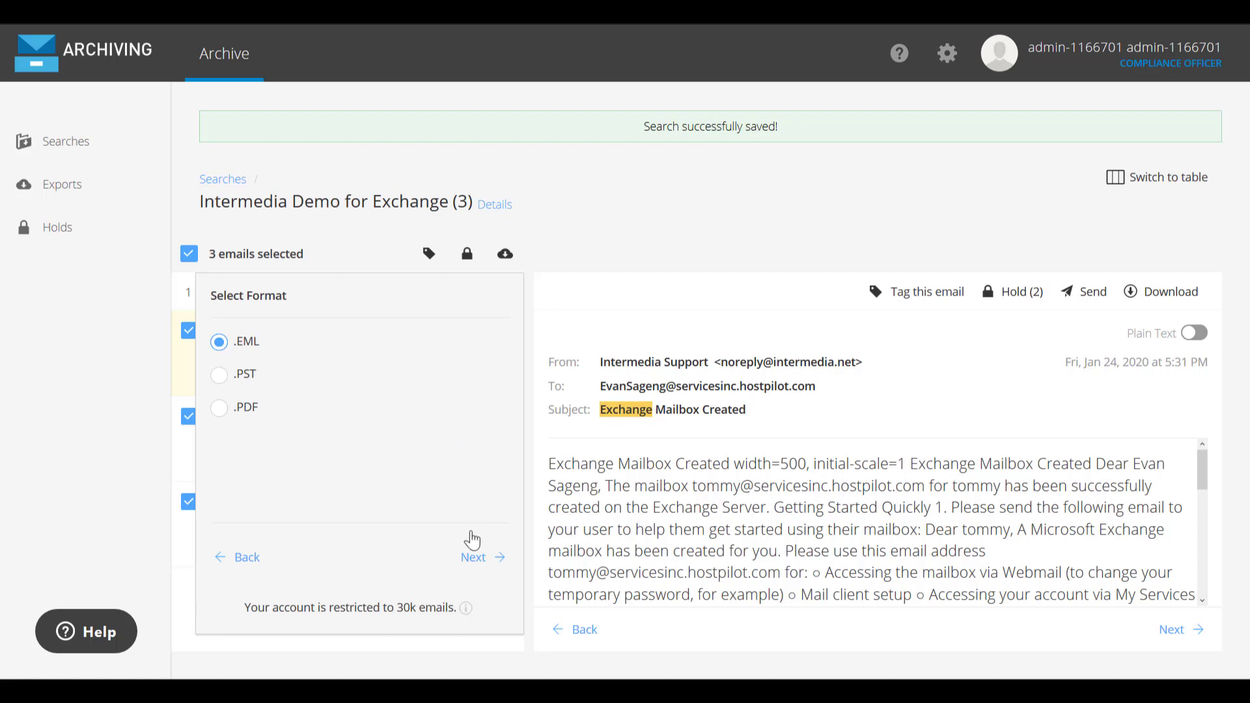
click(480, 558)
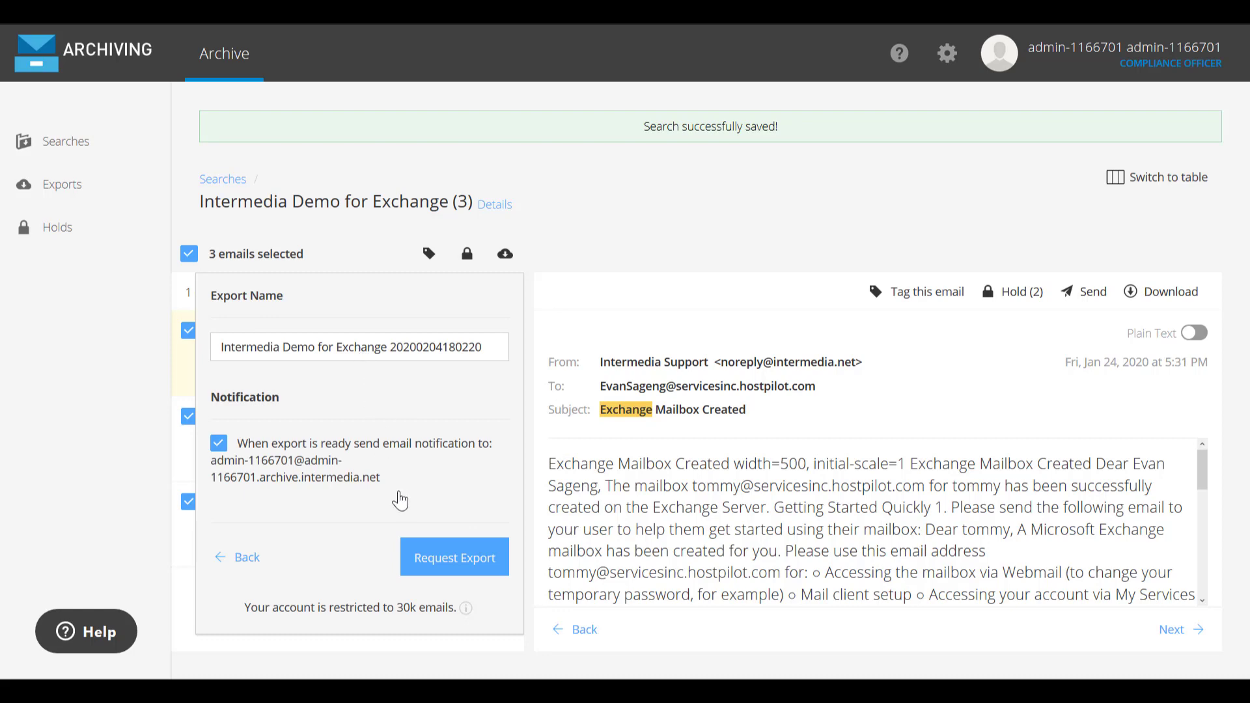
click(430, 568)
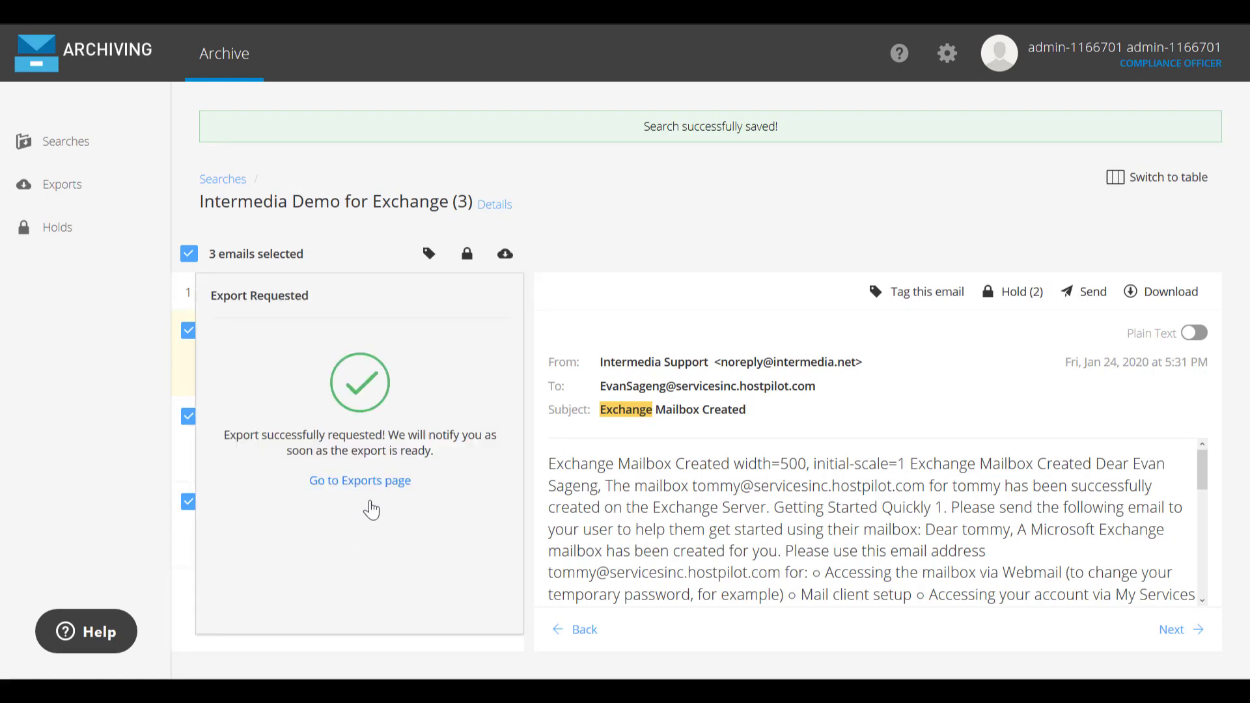
click(368, 485)
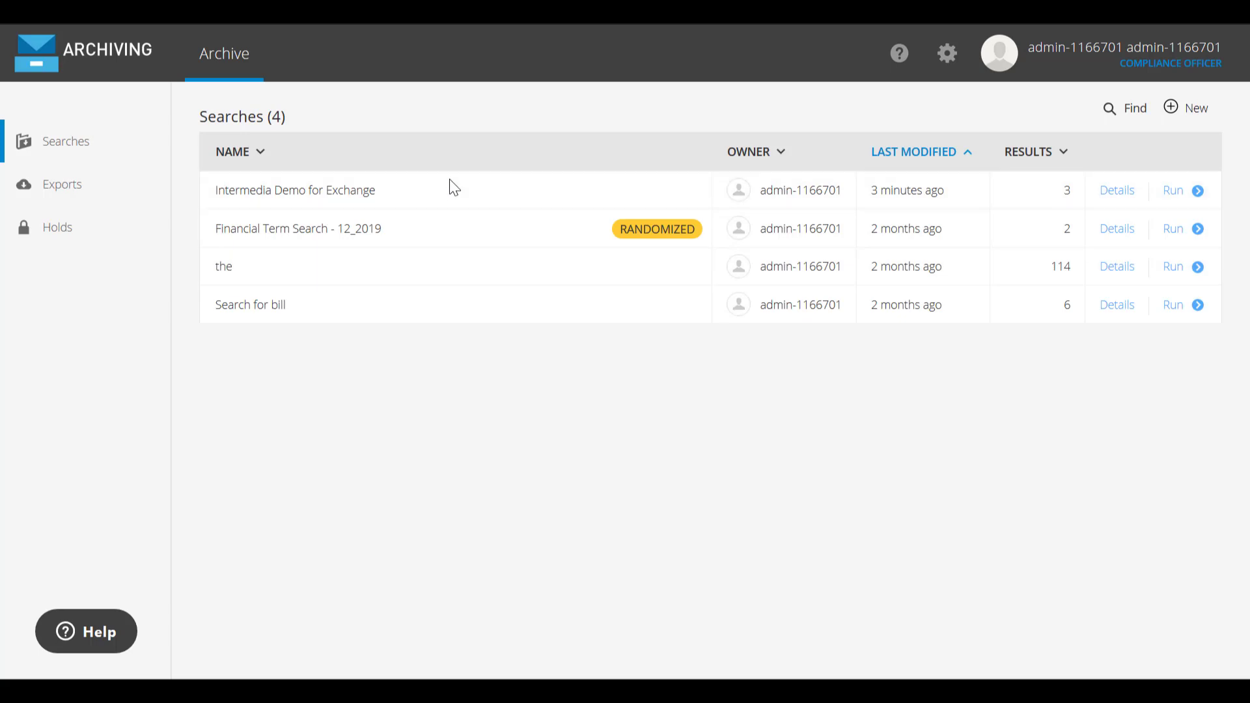
Start a new advanced search with a keyword criterion and examine the email parts it can search in
click(1186, 114)
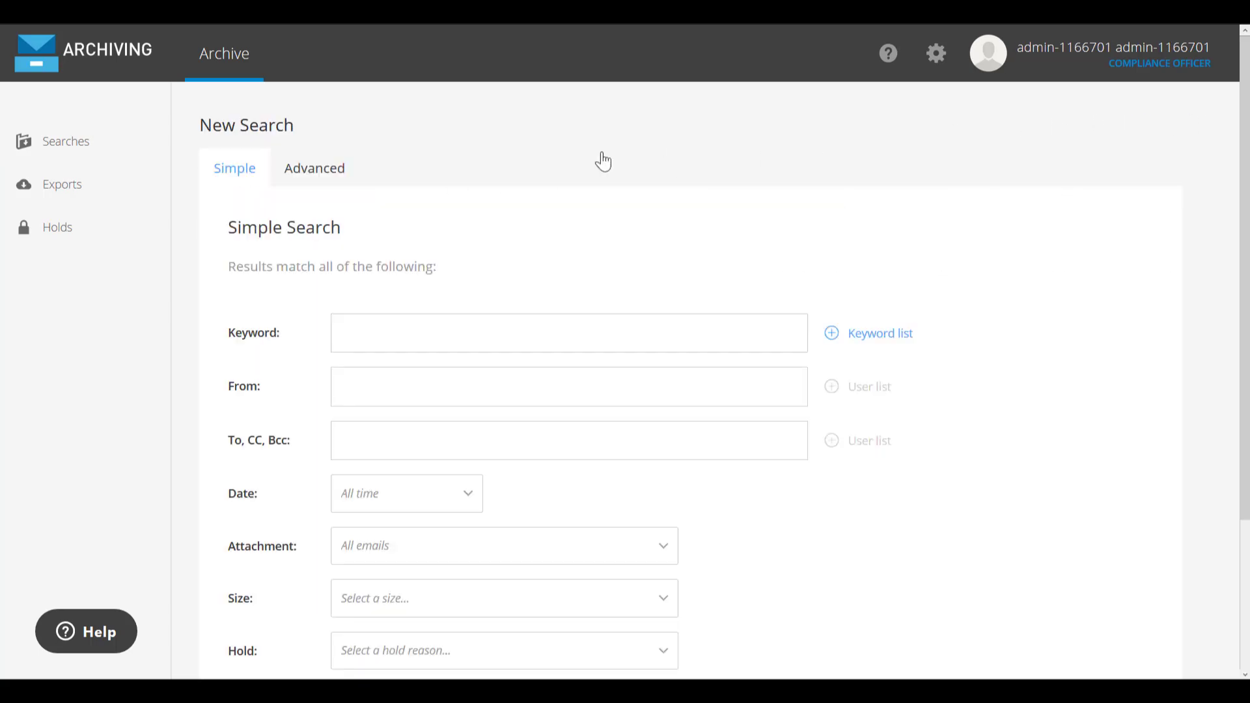
click(310, 169)
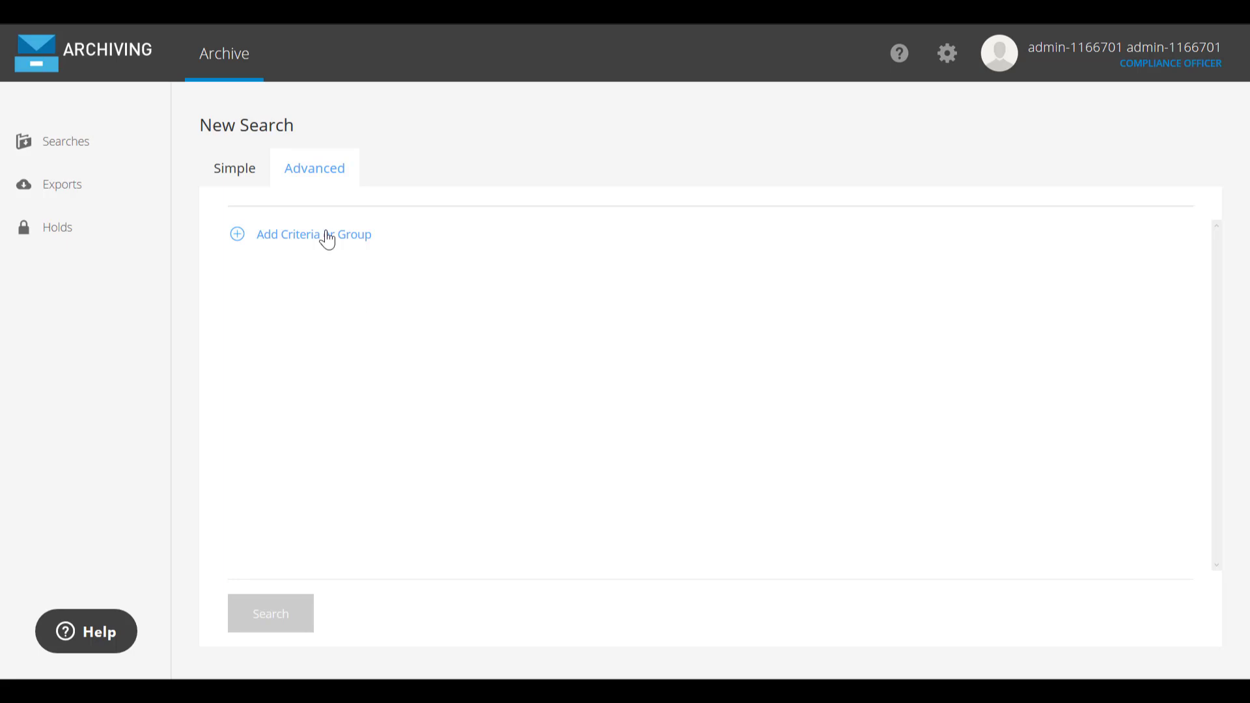
click(287, 247)
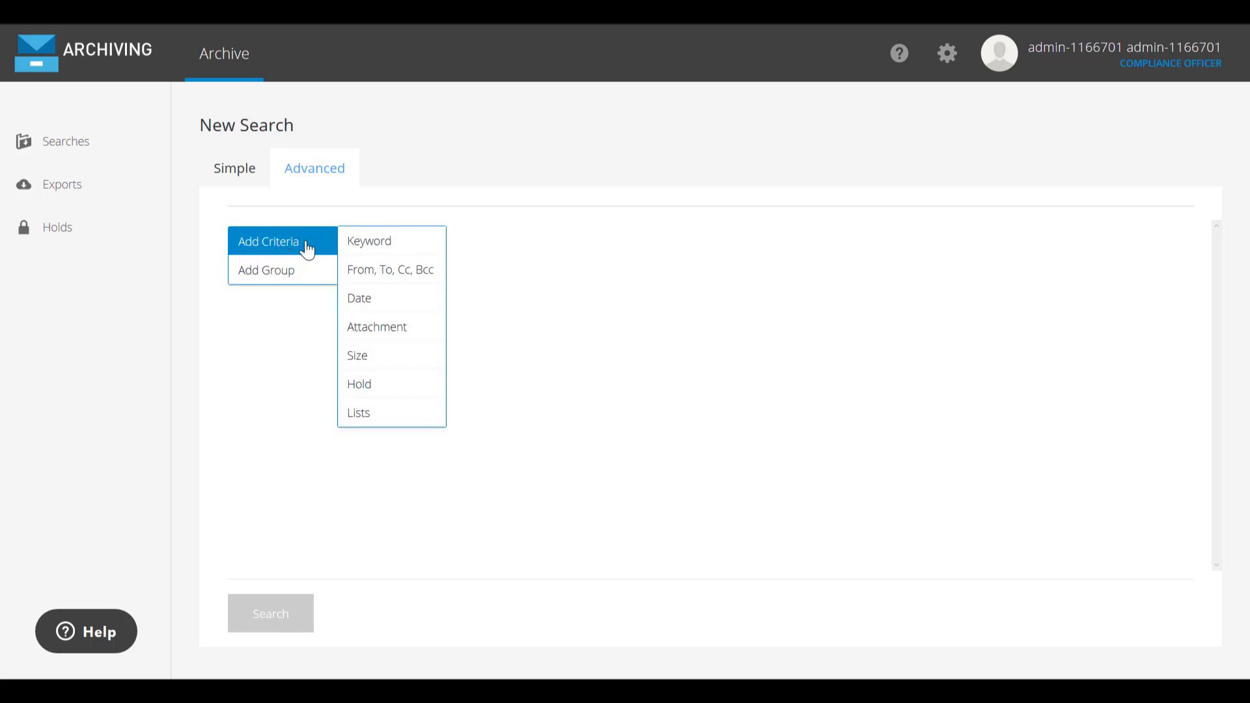
click(390, 247)
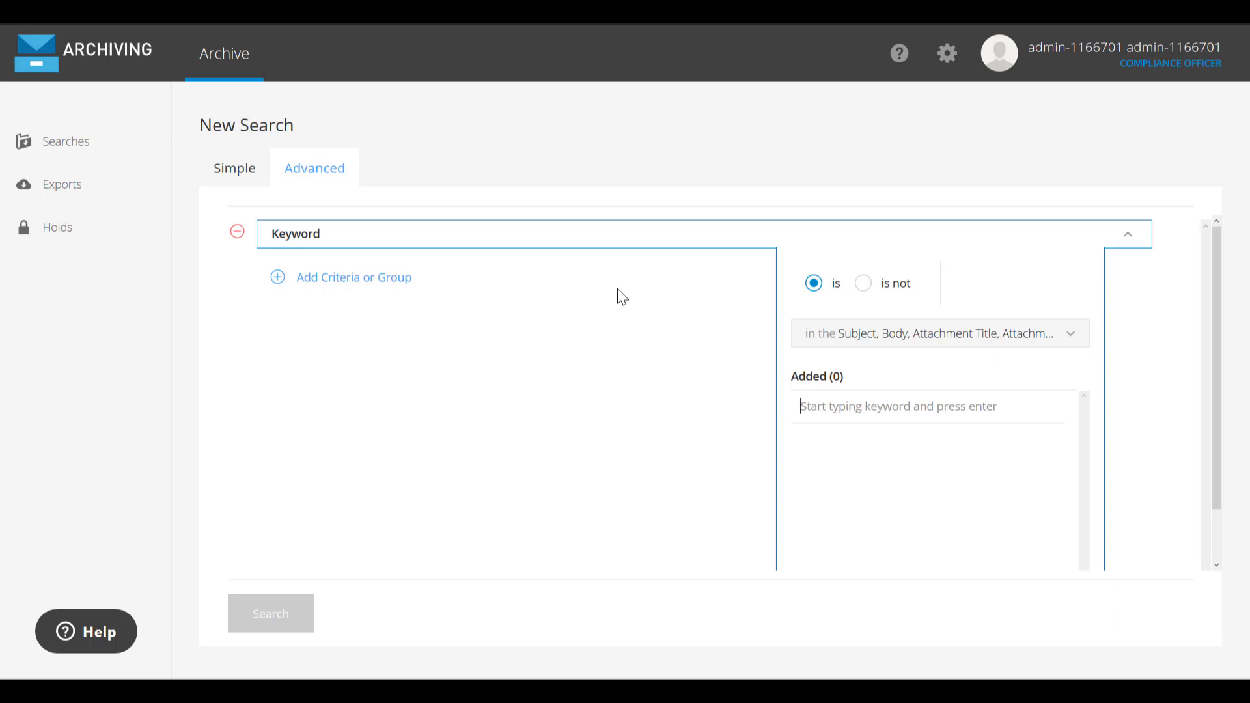
click(922, 339)
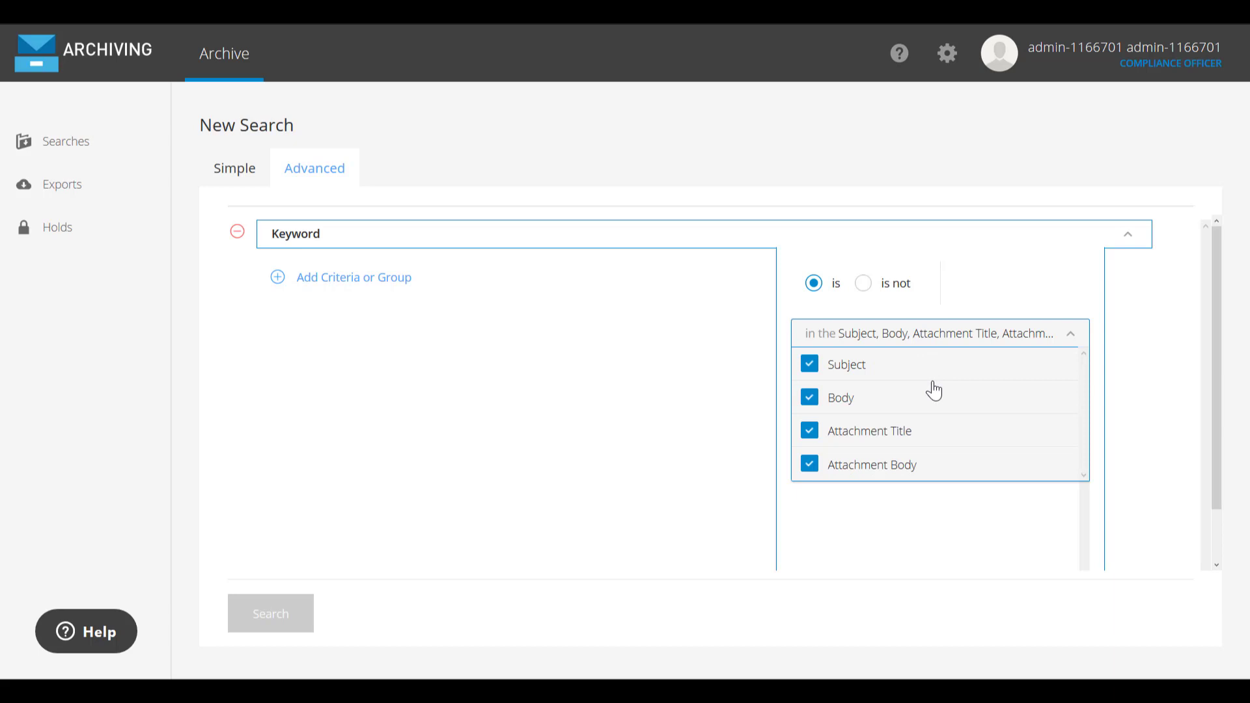
click(987, 345)
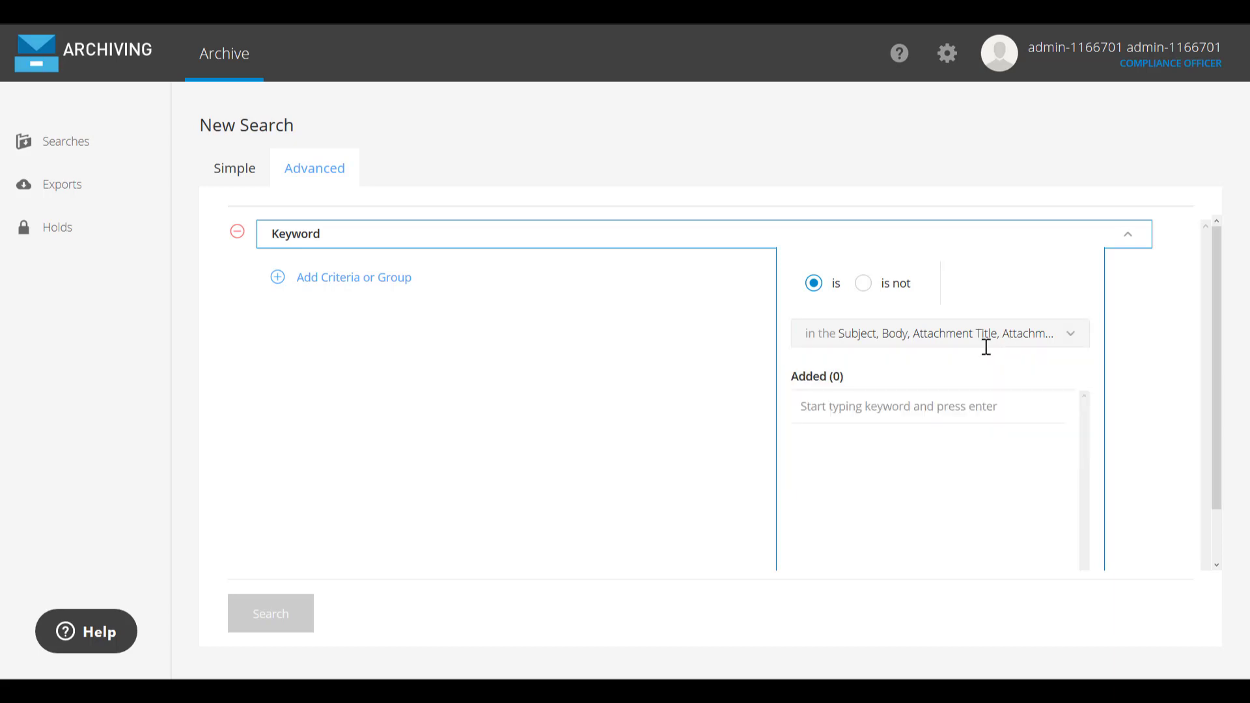
Set the keyword criterion to "exchange" or "quarantine", apply it, and run the search
click(836, 402)
text(exchange)
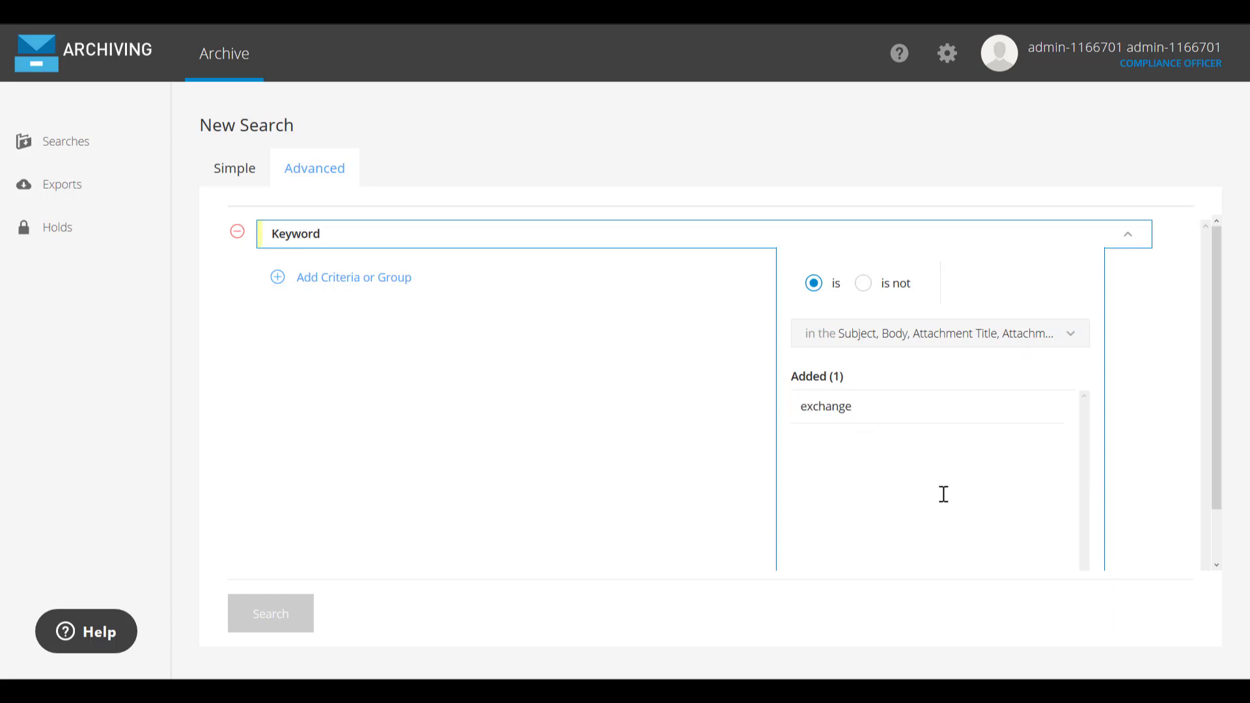
key(Return)
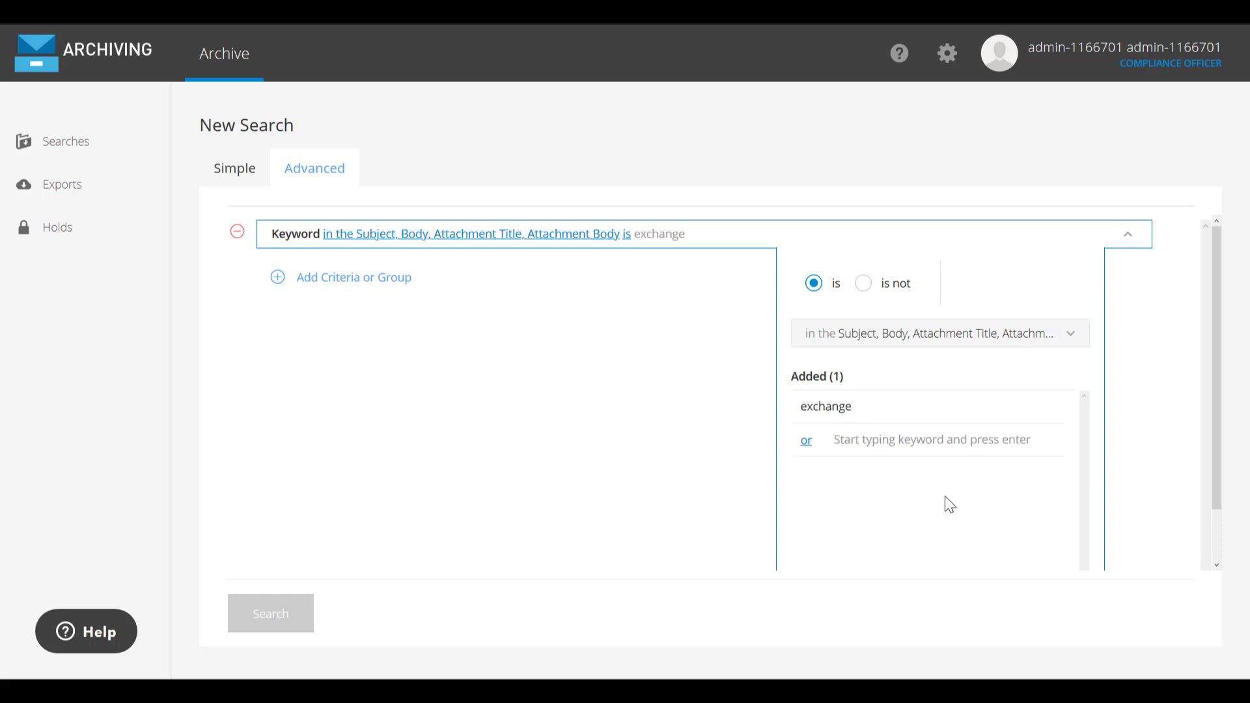
scroll(944, 496, down, 1)
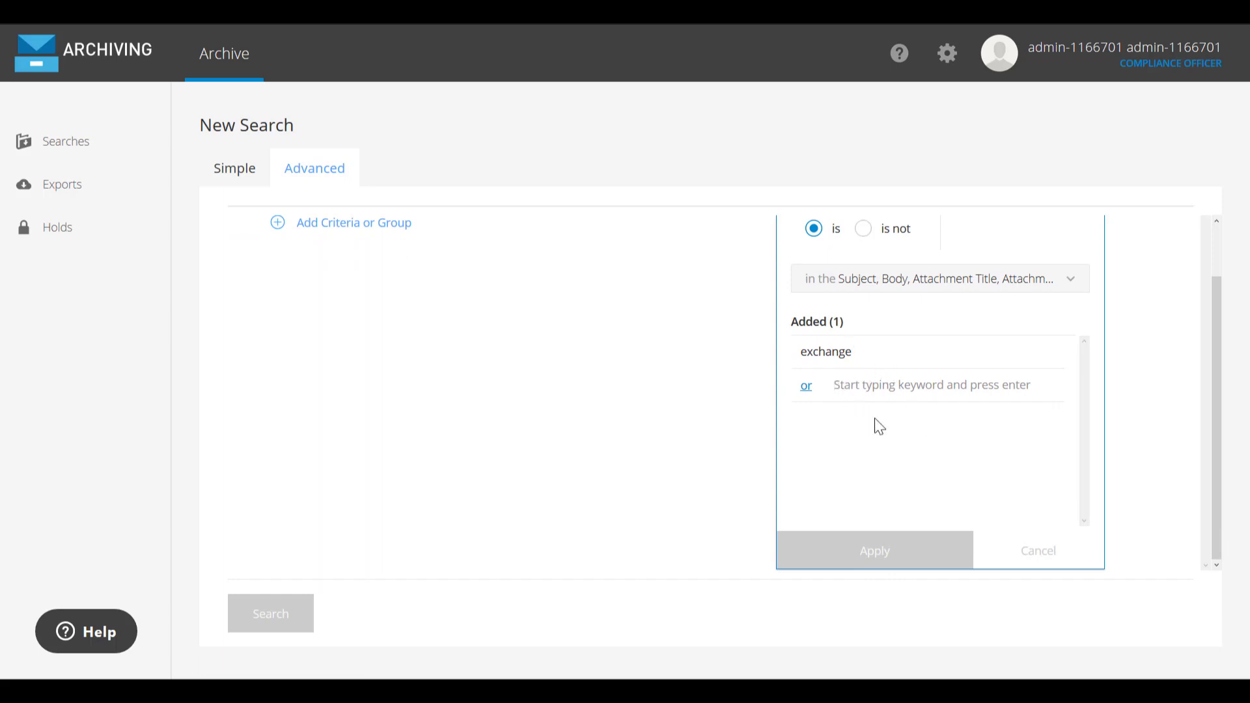
scroll(878, 426, up, 1)
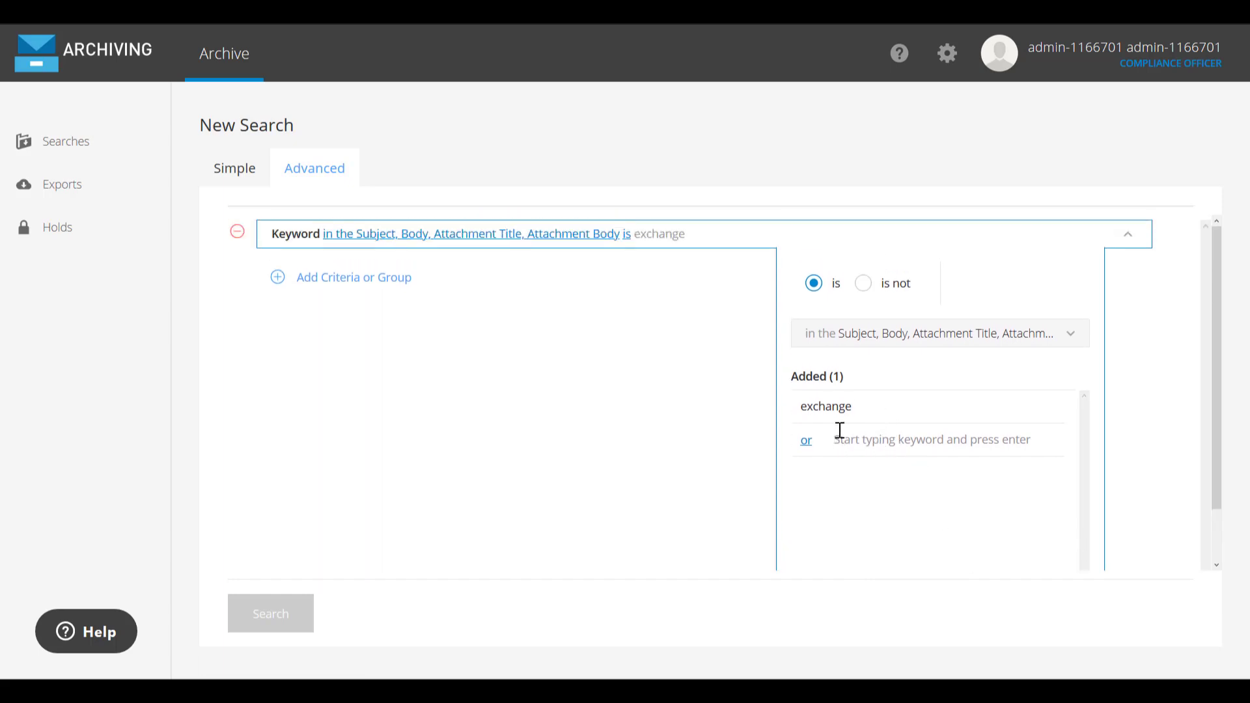
text(quara)
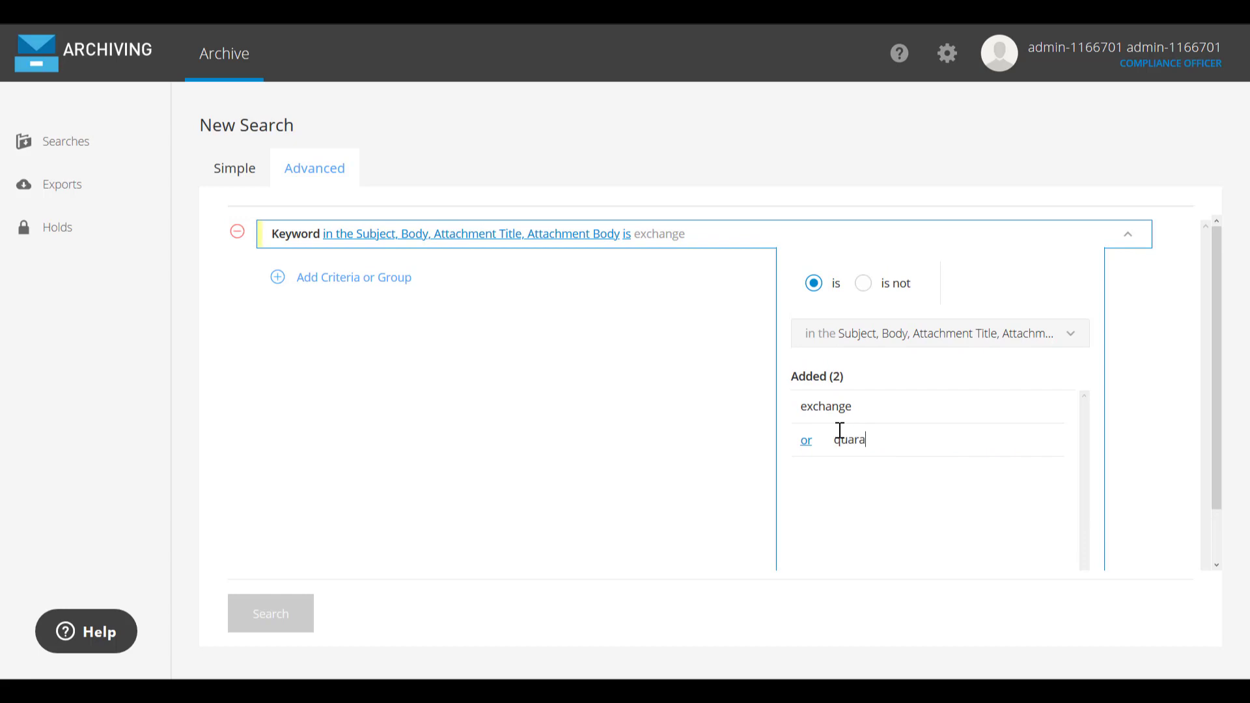
text(ntine)
click(806, 441)
click(810, 441)
click(1183, 428)
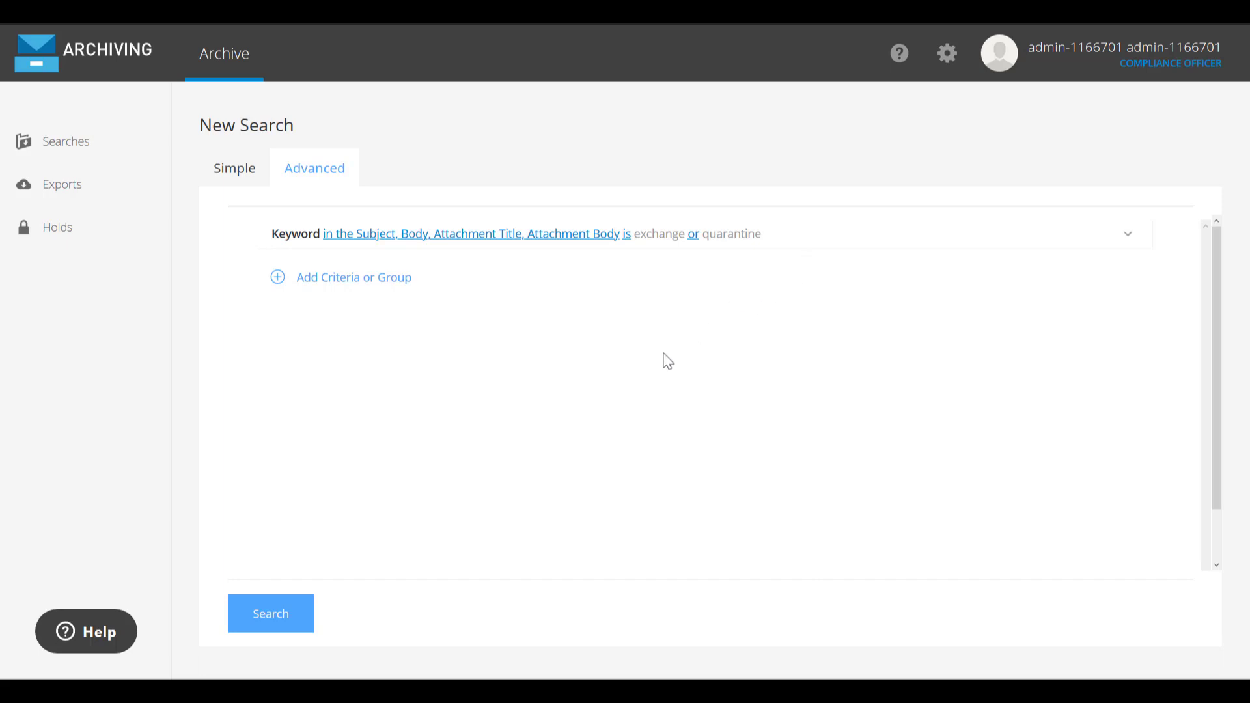
click(269, 625)
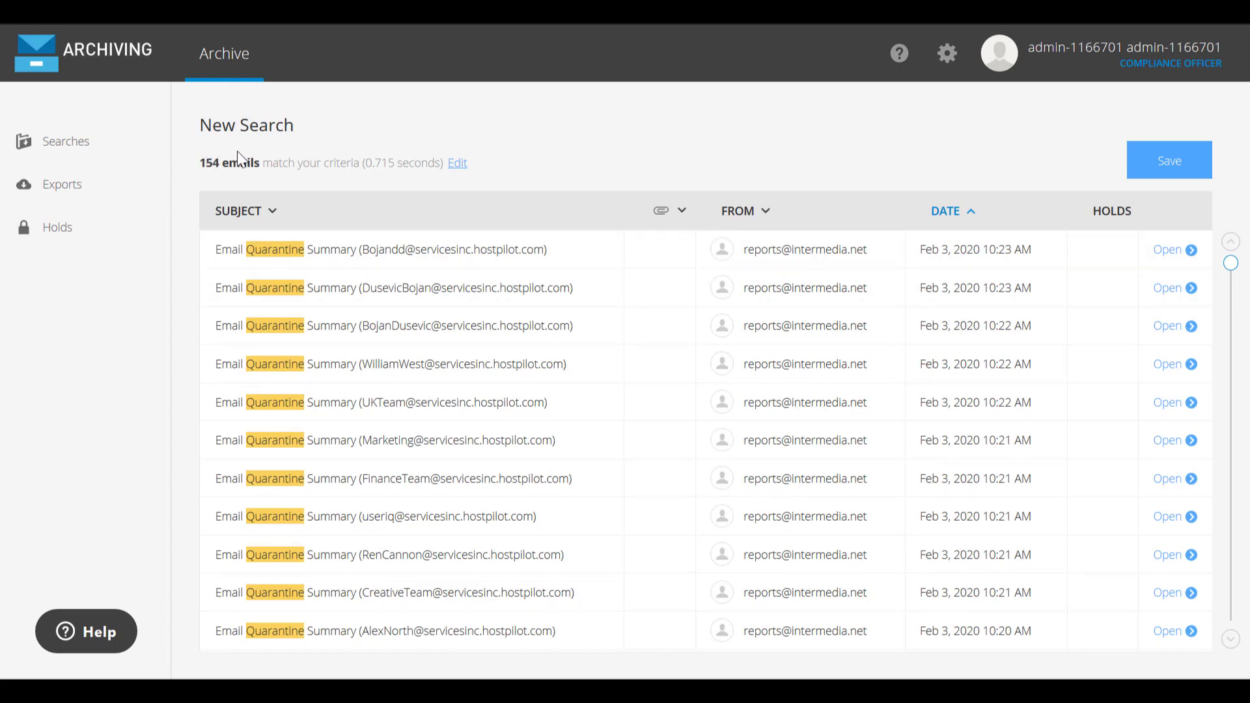
Edit the search criteria and add a date criterion of the type After
click(457, 163)
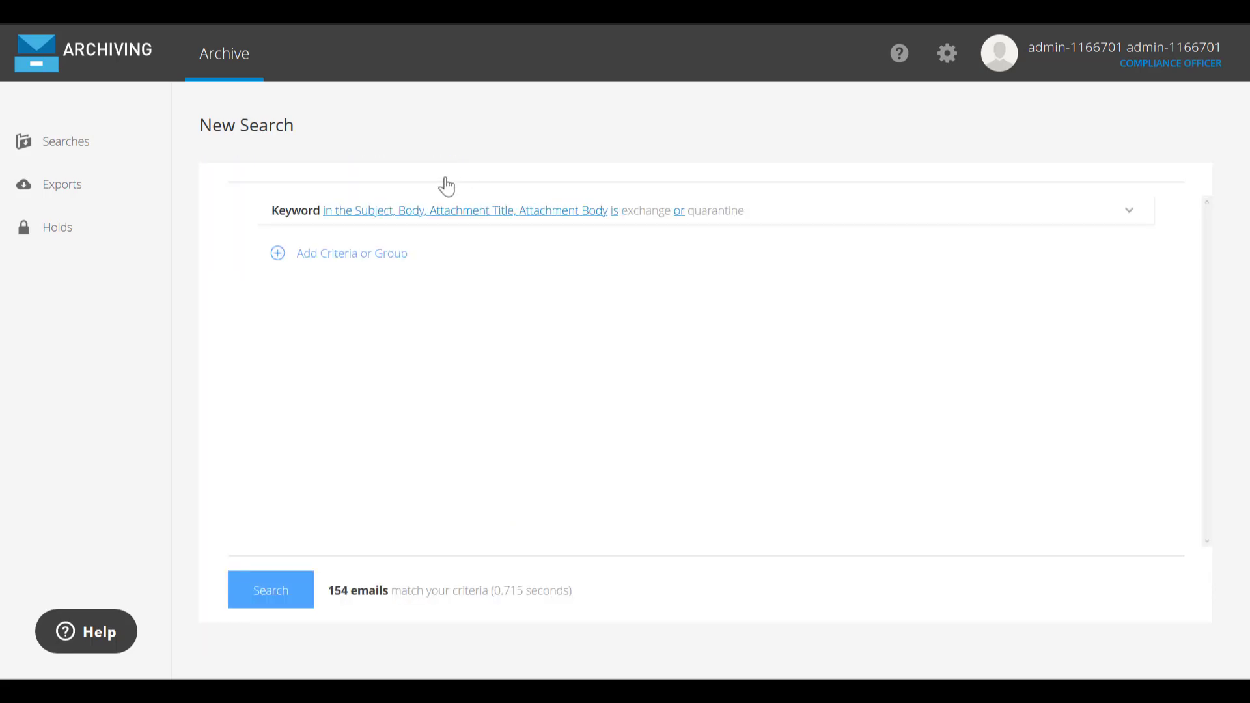
click(329, 267)
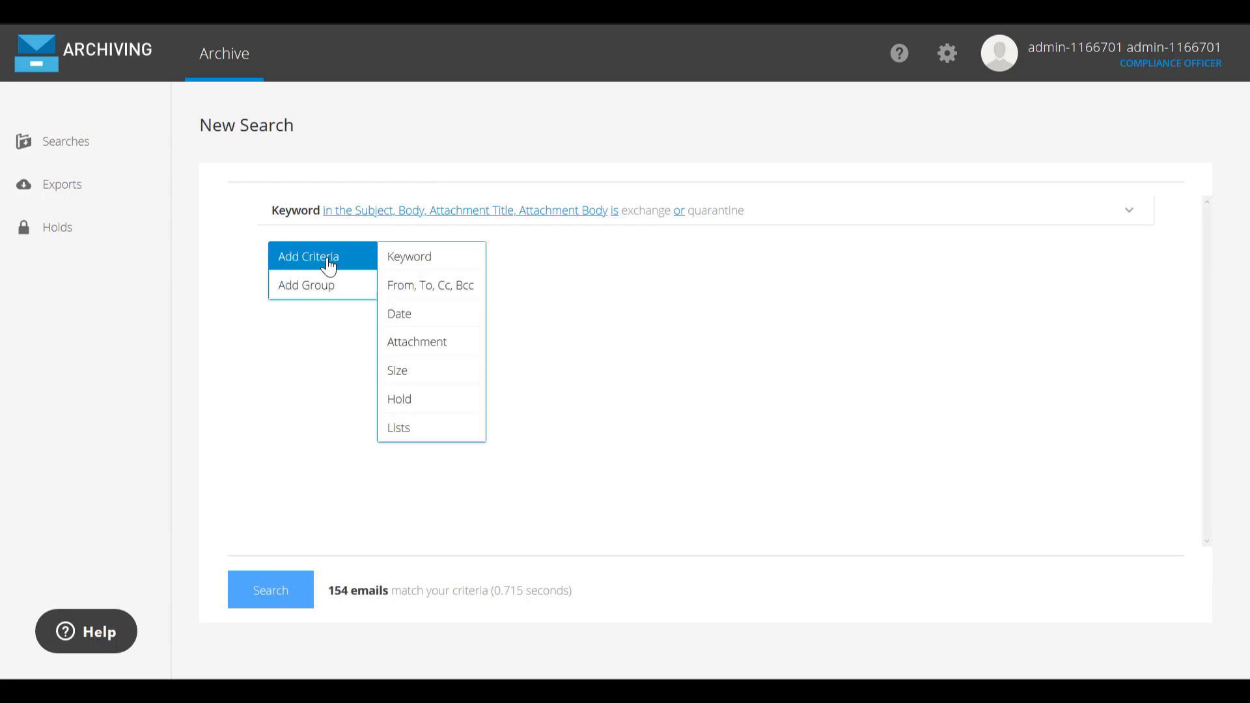
click(413, 319)
click(870, 384)
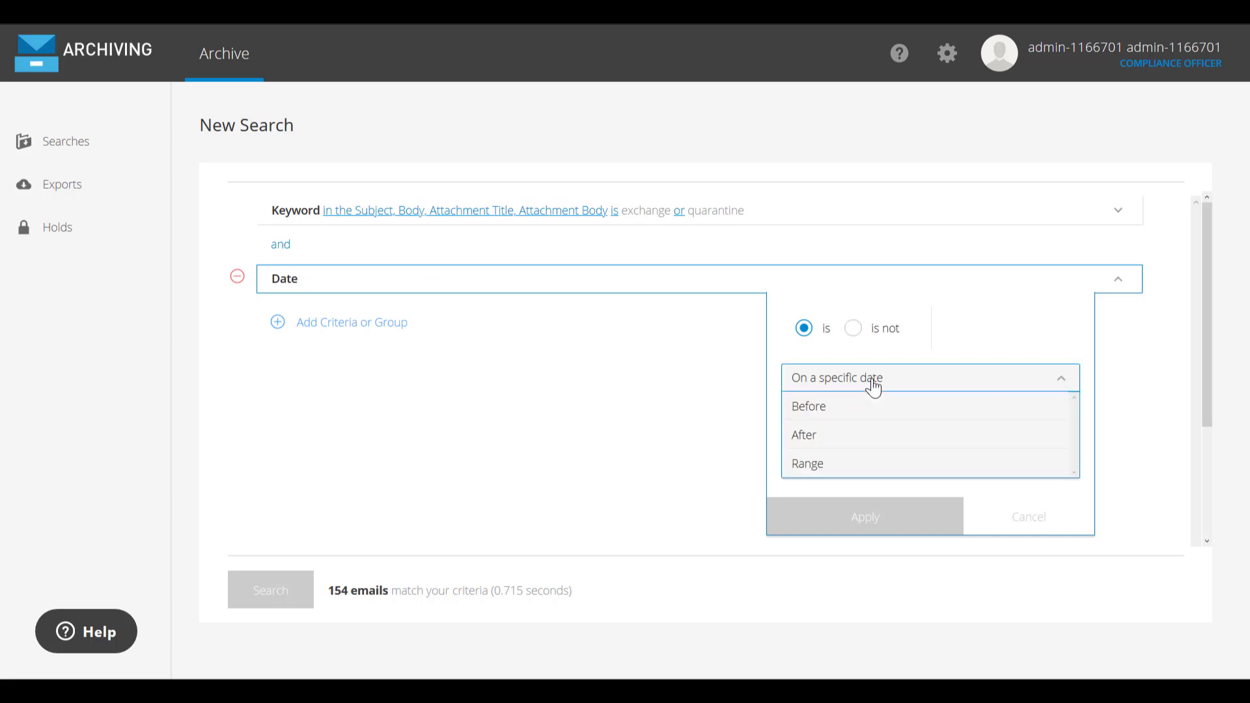
click(876, 435)
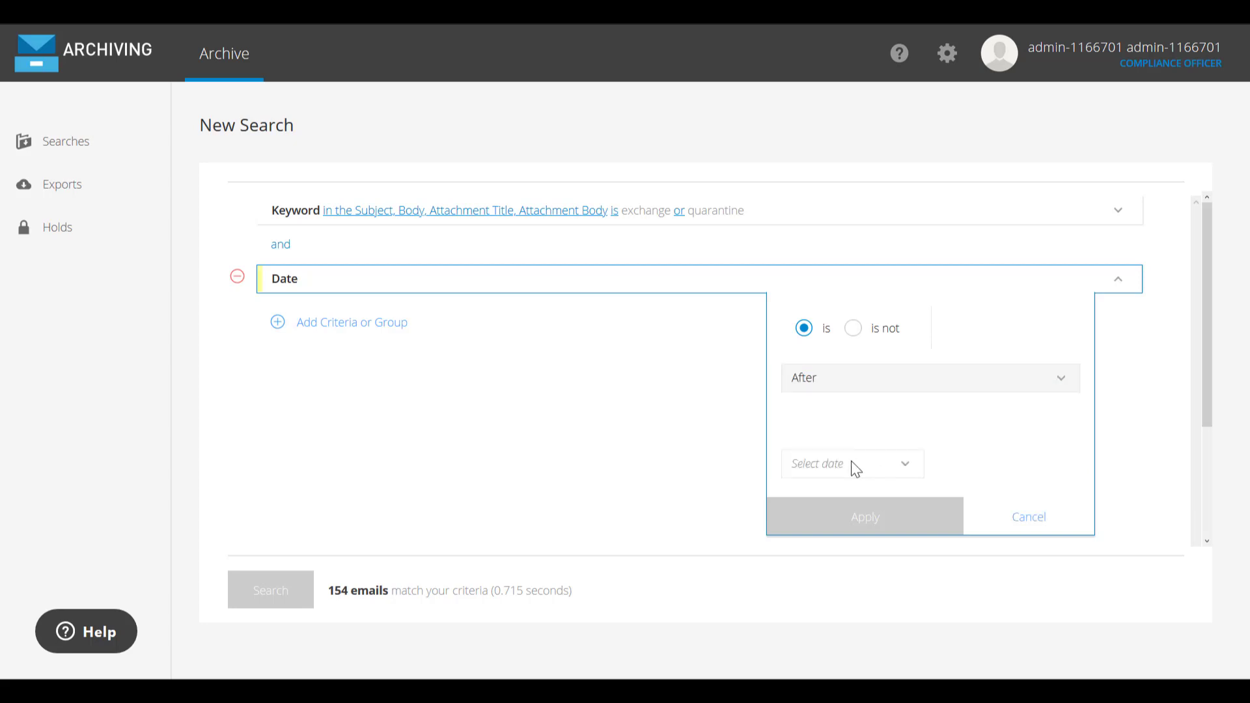
Set the date criterion to Feb 01, 2015 and apply it
click(855, 466)
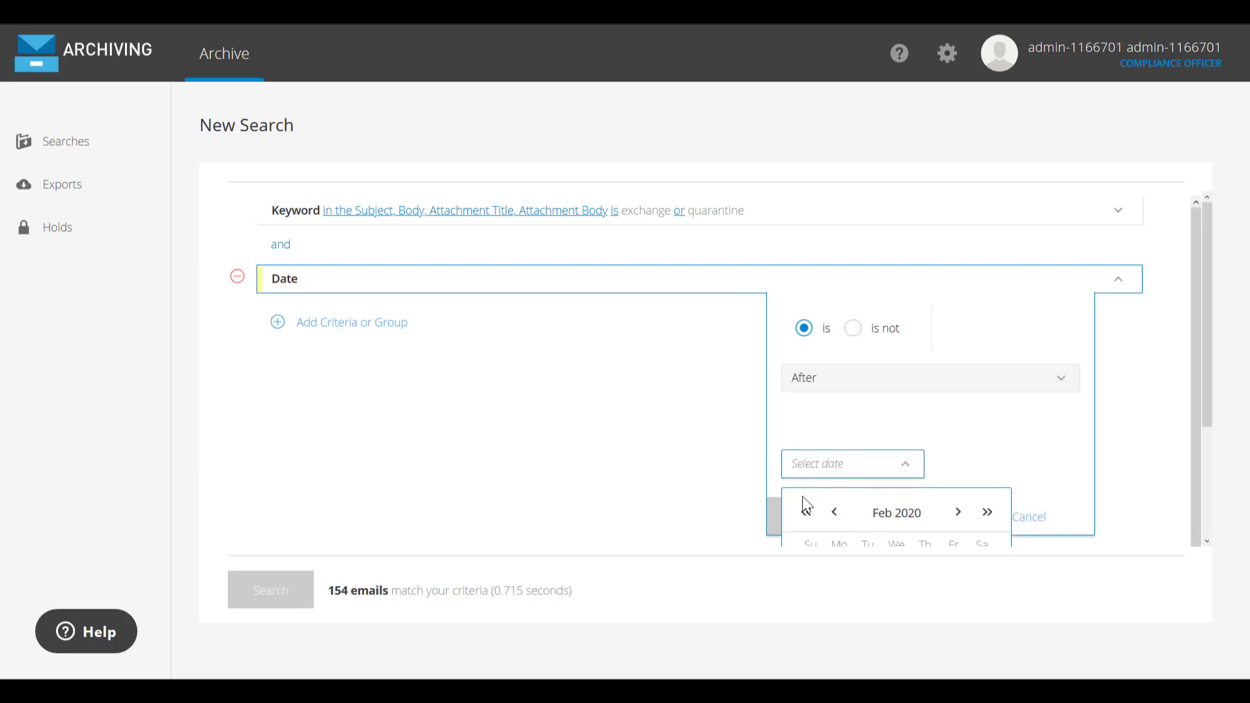
scroll(802, 496, down, 3)
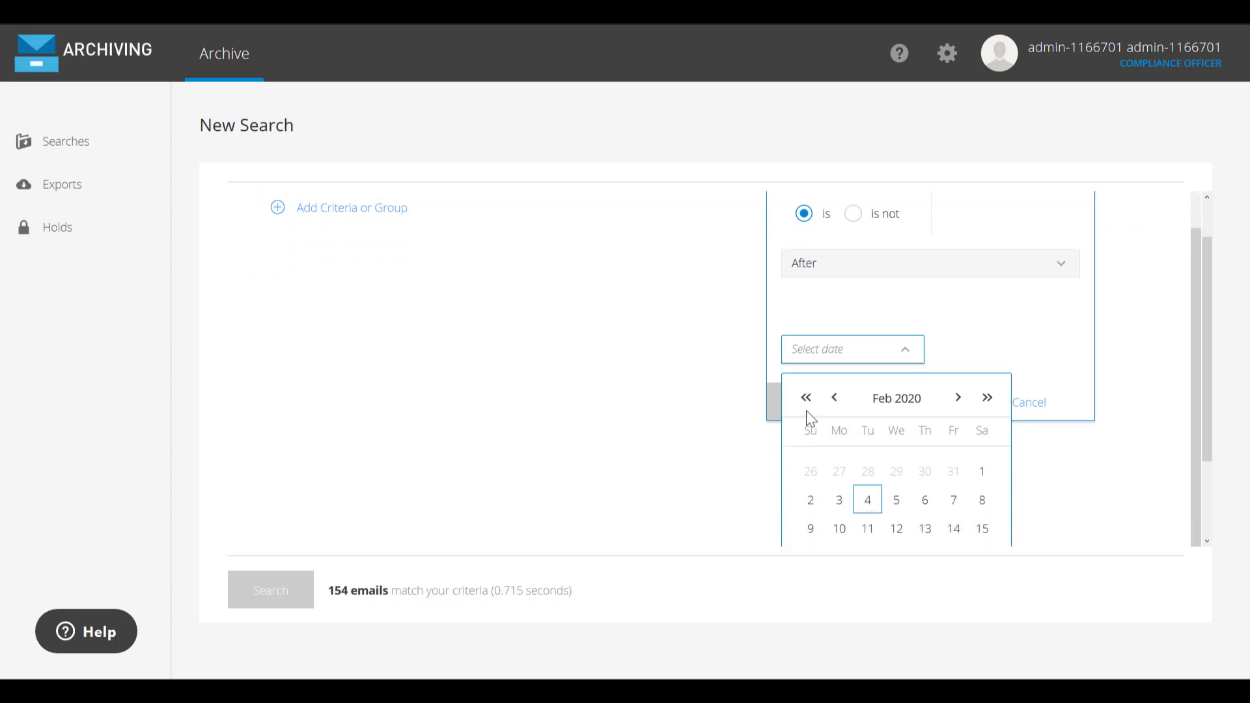
click(810, 304)
click(808, 306)
click(808, 307)
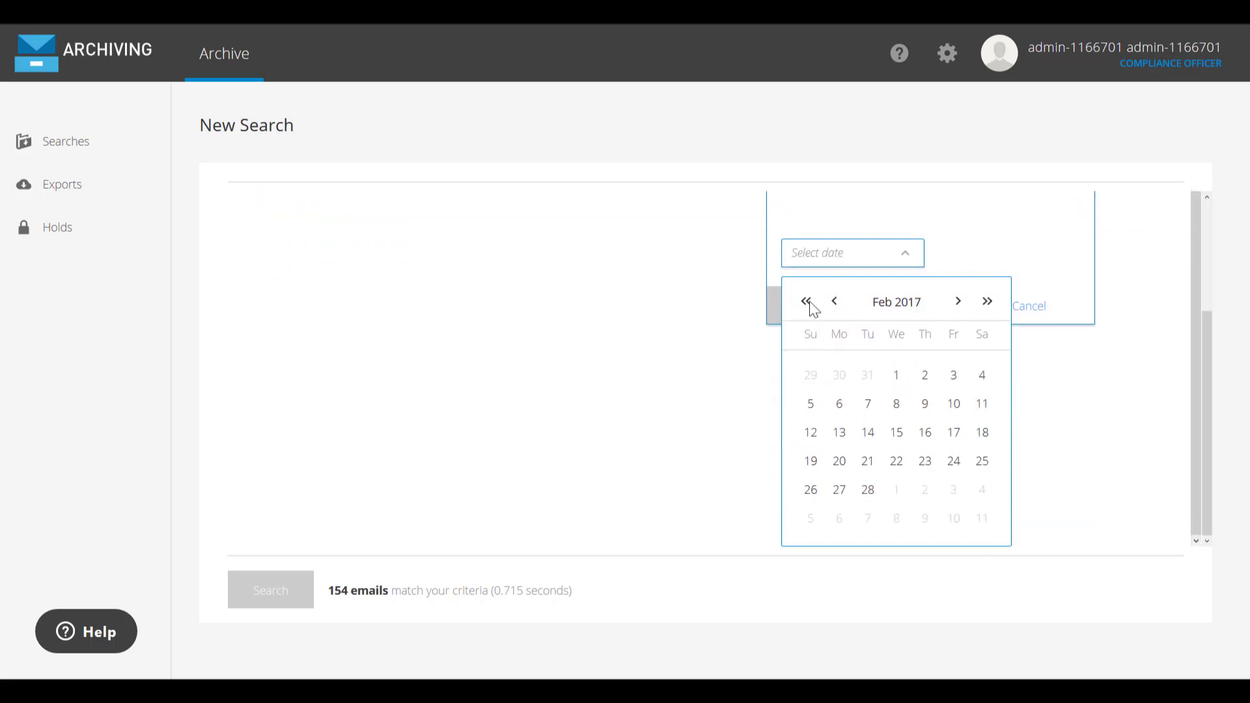
click(806, 302)
click(806, 303)
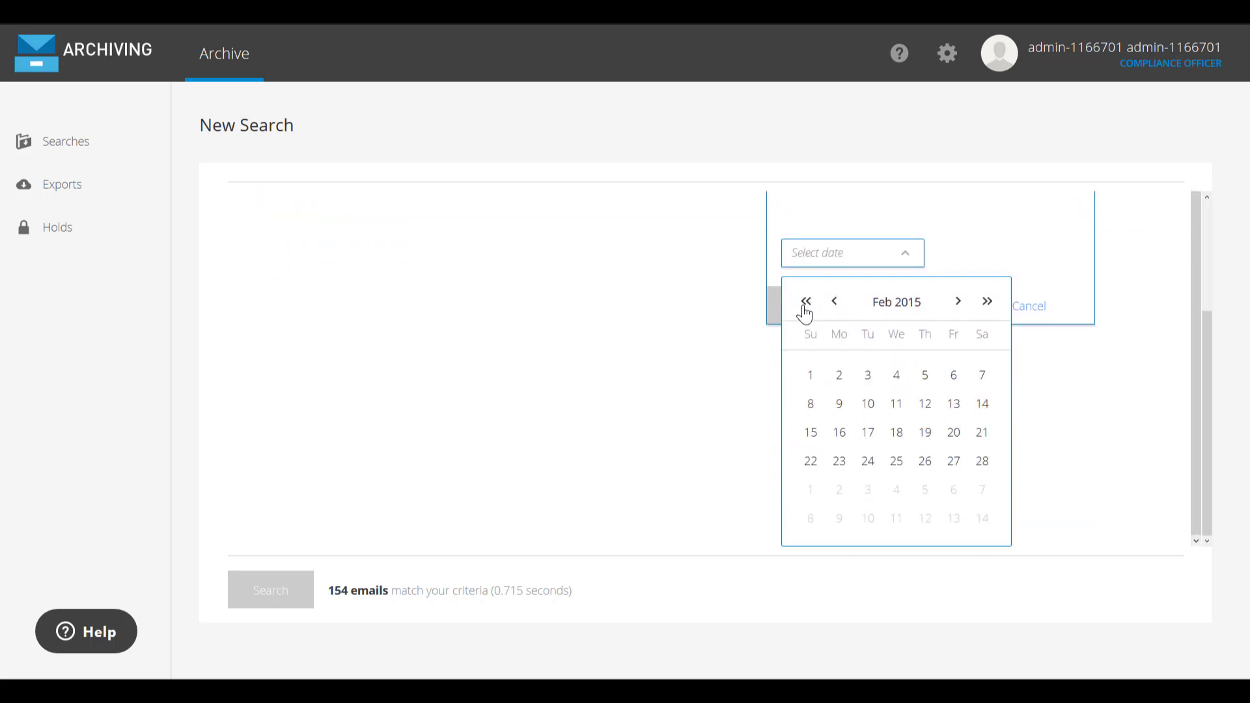
click(814, 378)
click(868, 381)
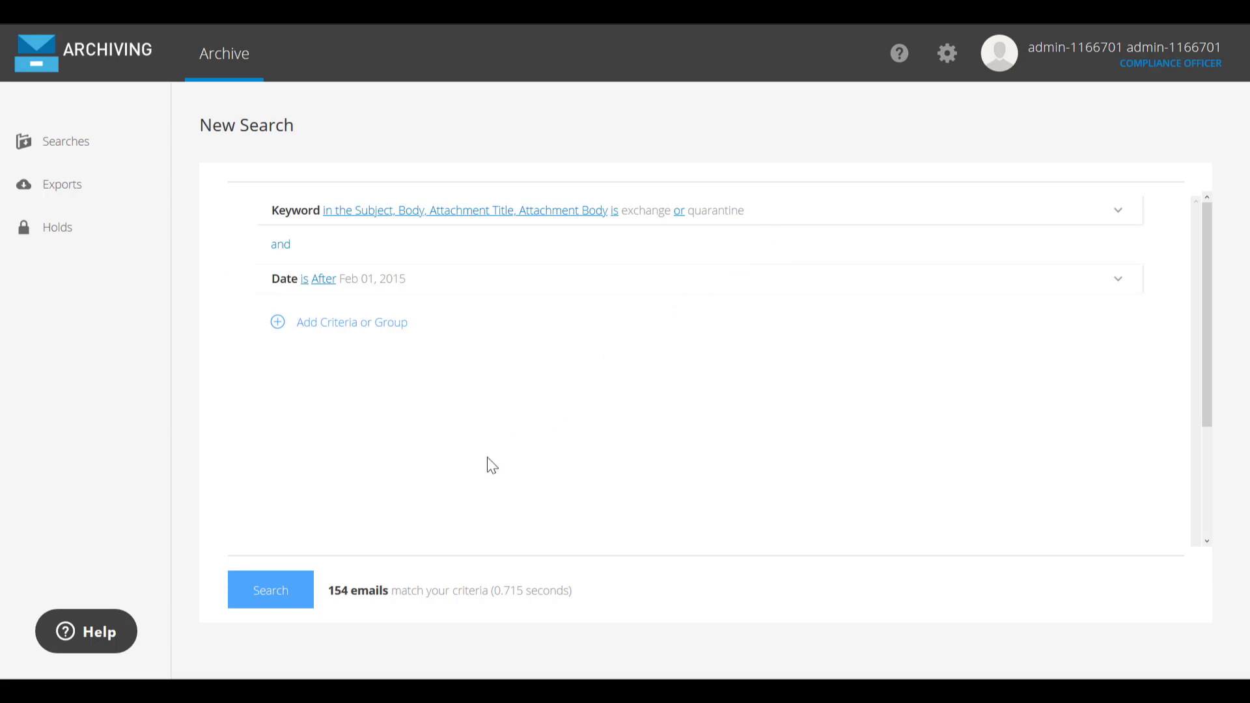
Switch the operator between the keyword and date criteria to "or" and back to "and", and run the search
click(283, 246)
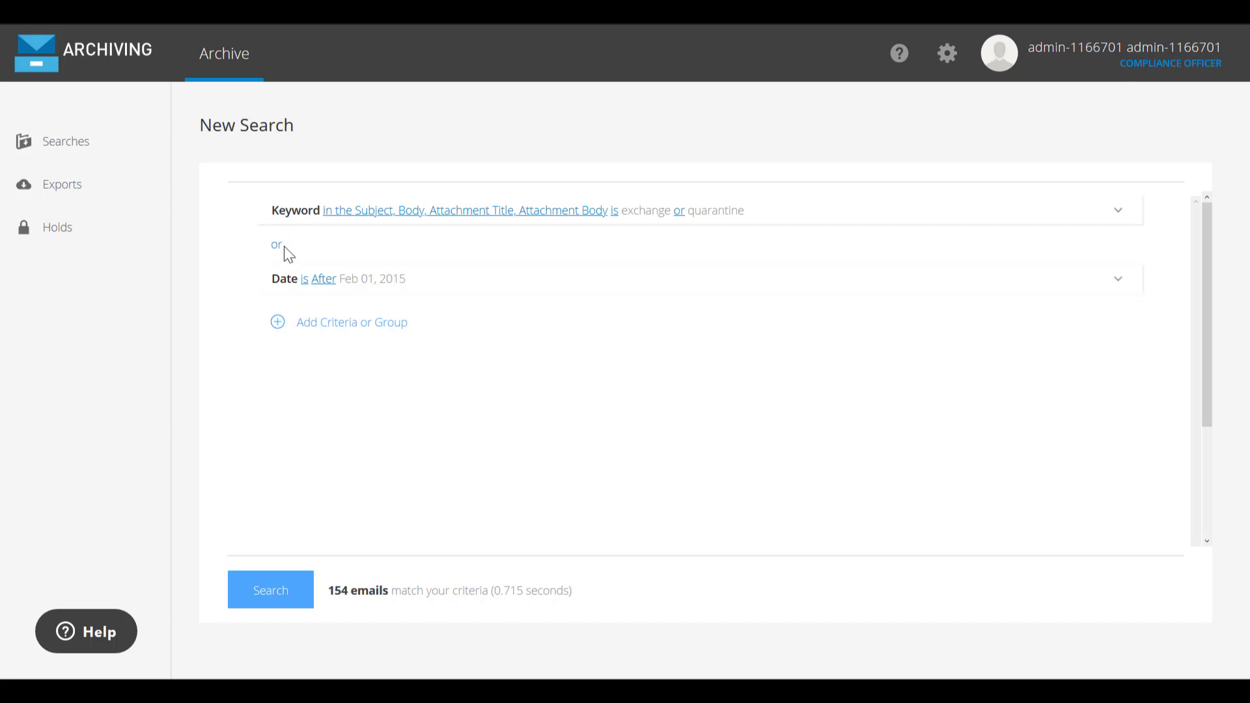
click(278, 245)
click(259, 595)
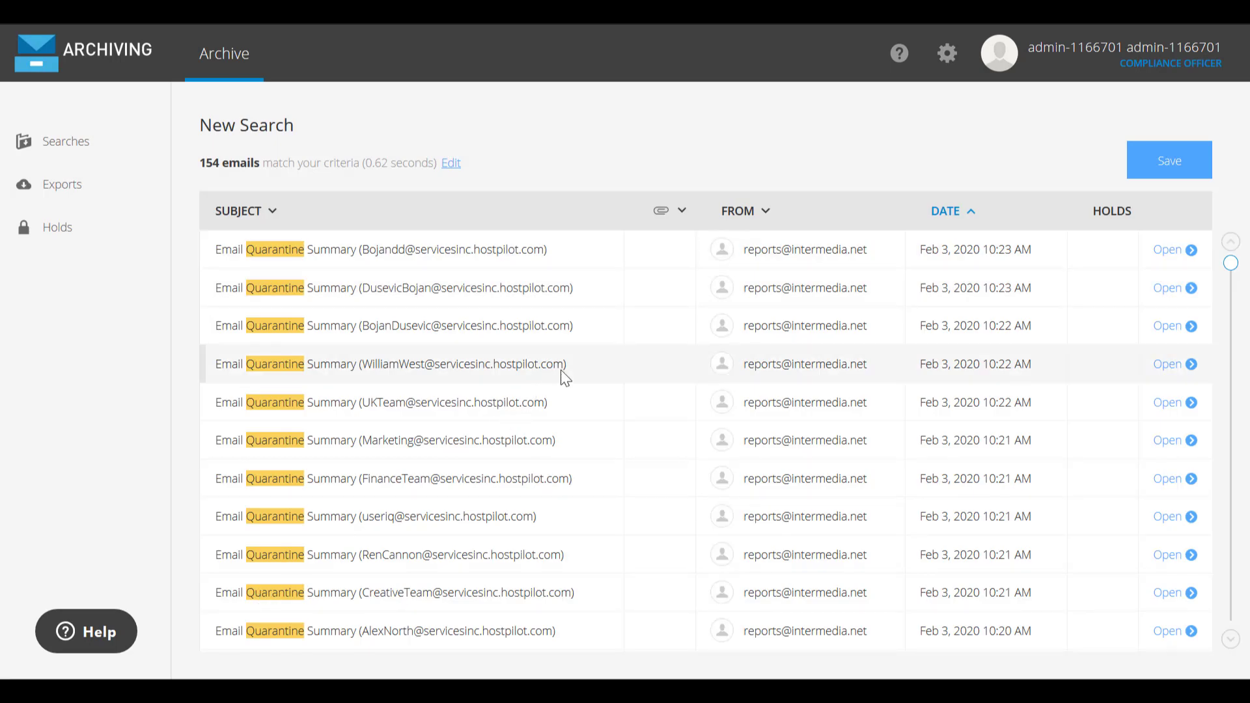
scroll(420, 317, down, 2)
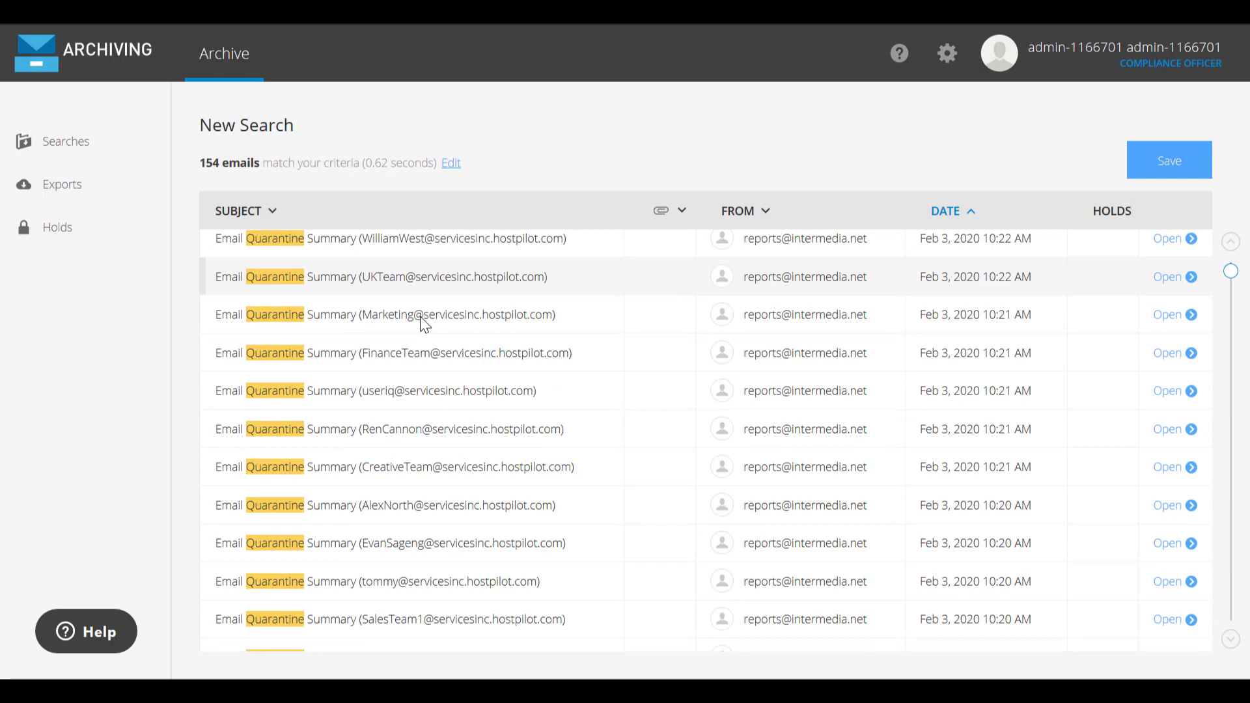
Save the search under the name "Intermedia Advanced Search" and open the list of saved searches
click(1165, 183)
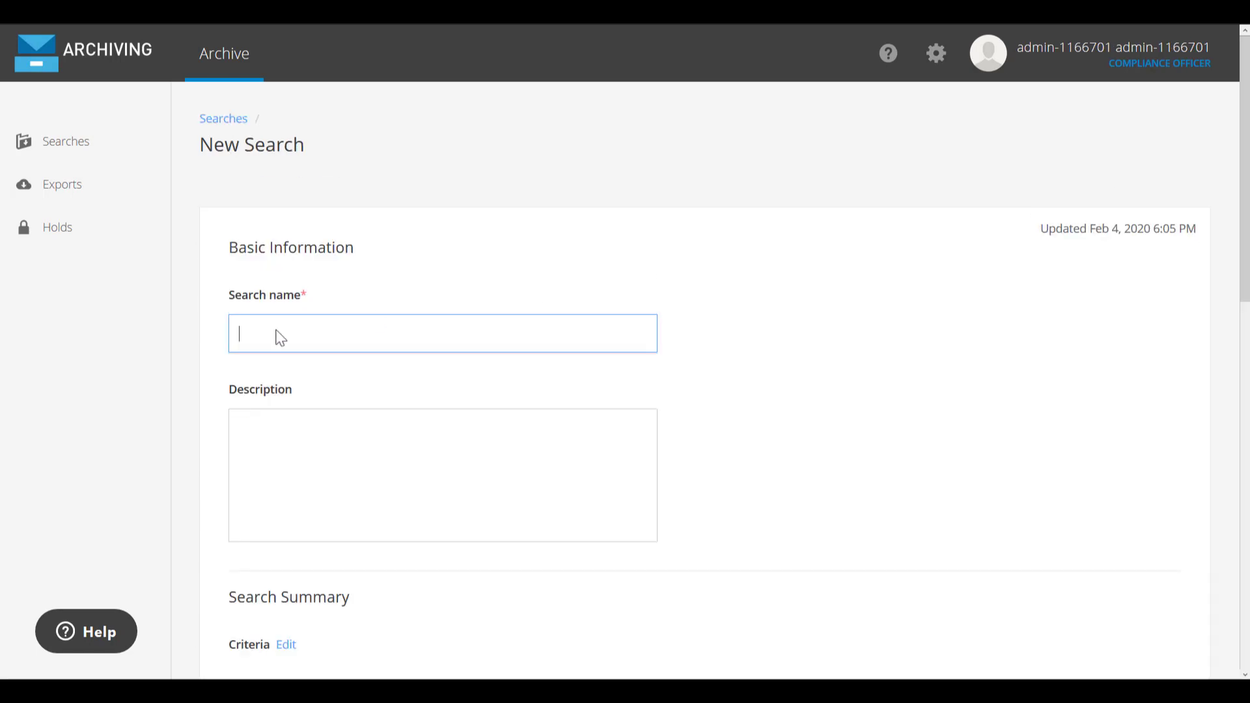
text(Intermedia Advanced Search)
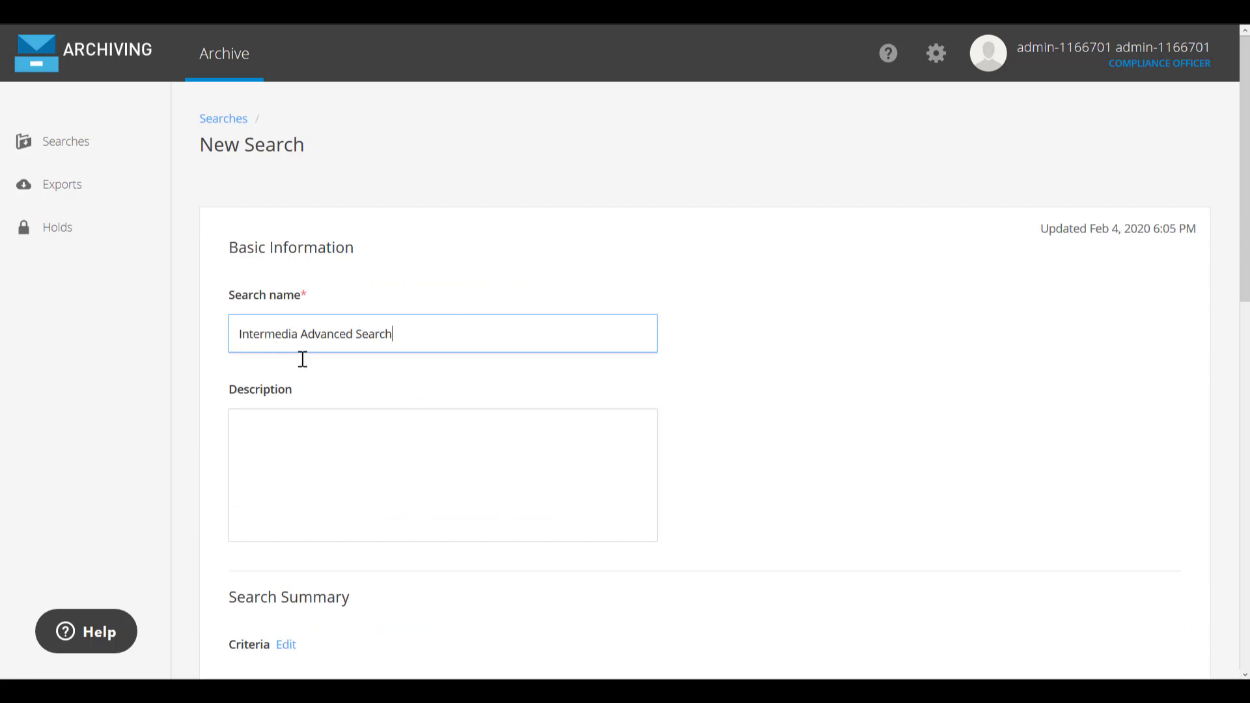
scroll(302, 358, down, 2)
scroll(324, 367, down, 5)
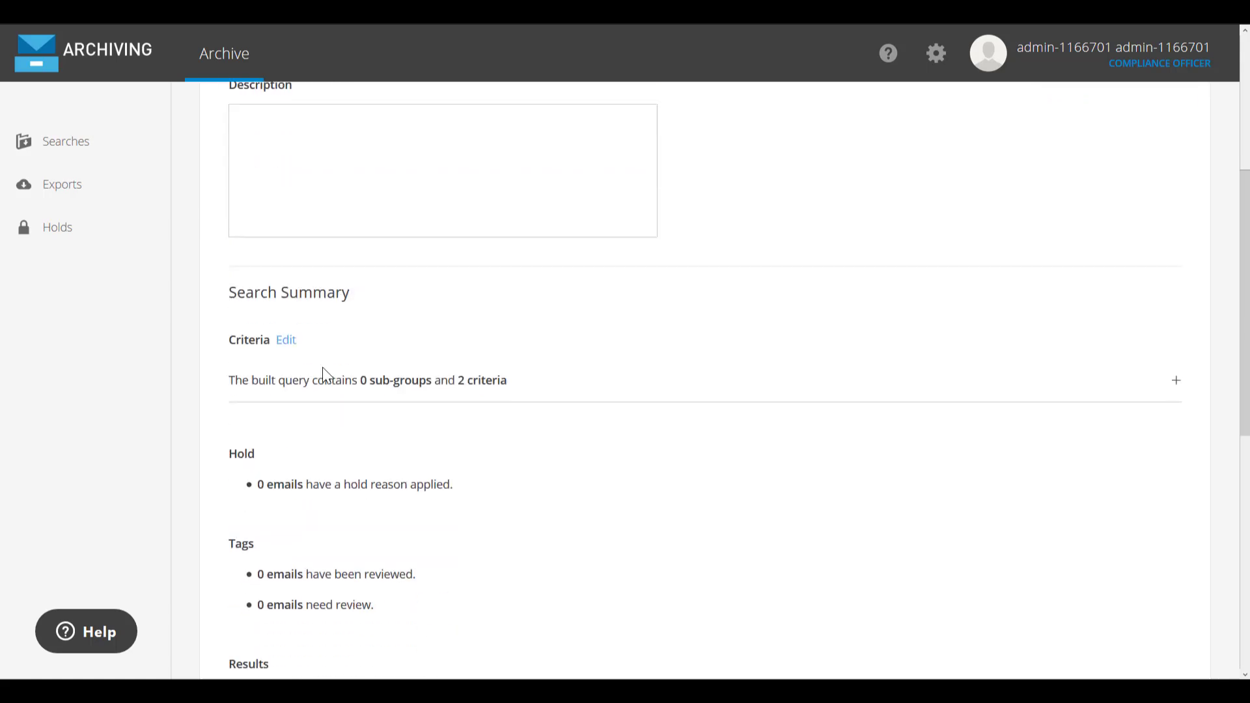
scroll(324, 375, down, 3)
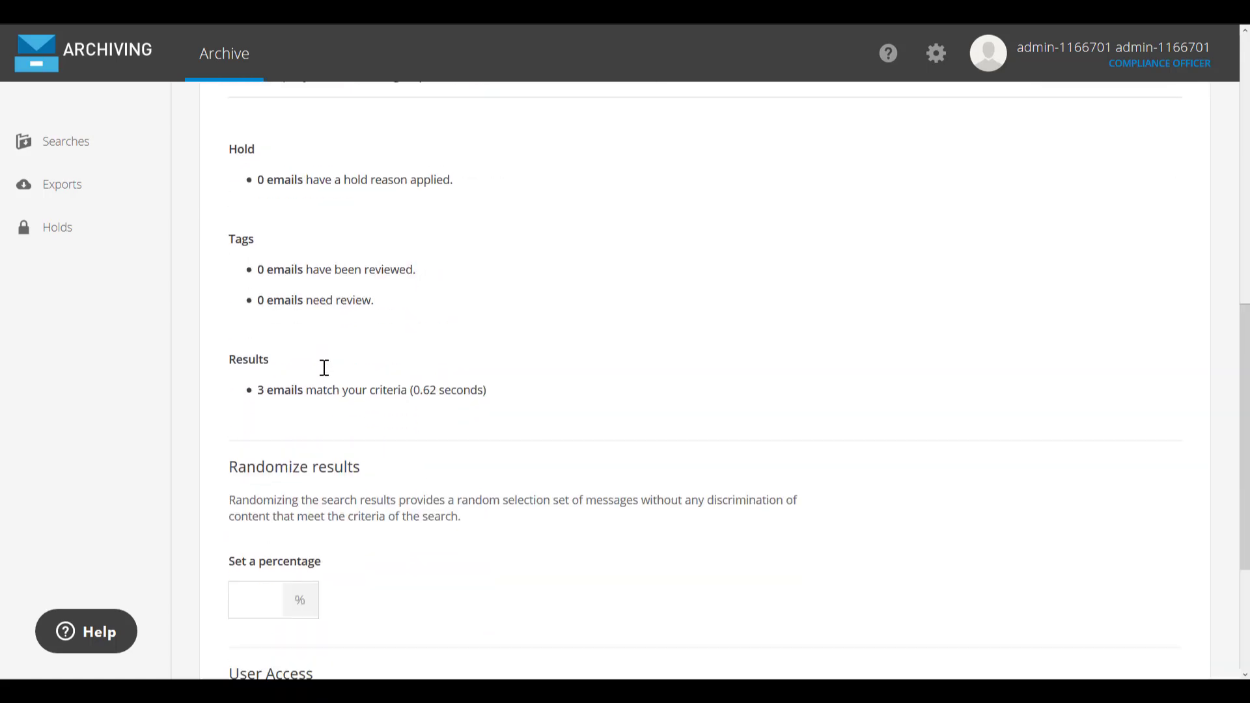
scroll(324, 368, down, 3)
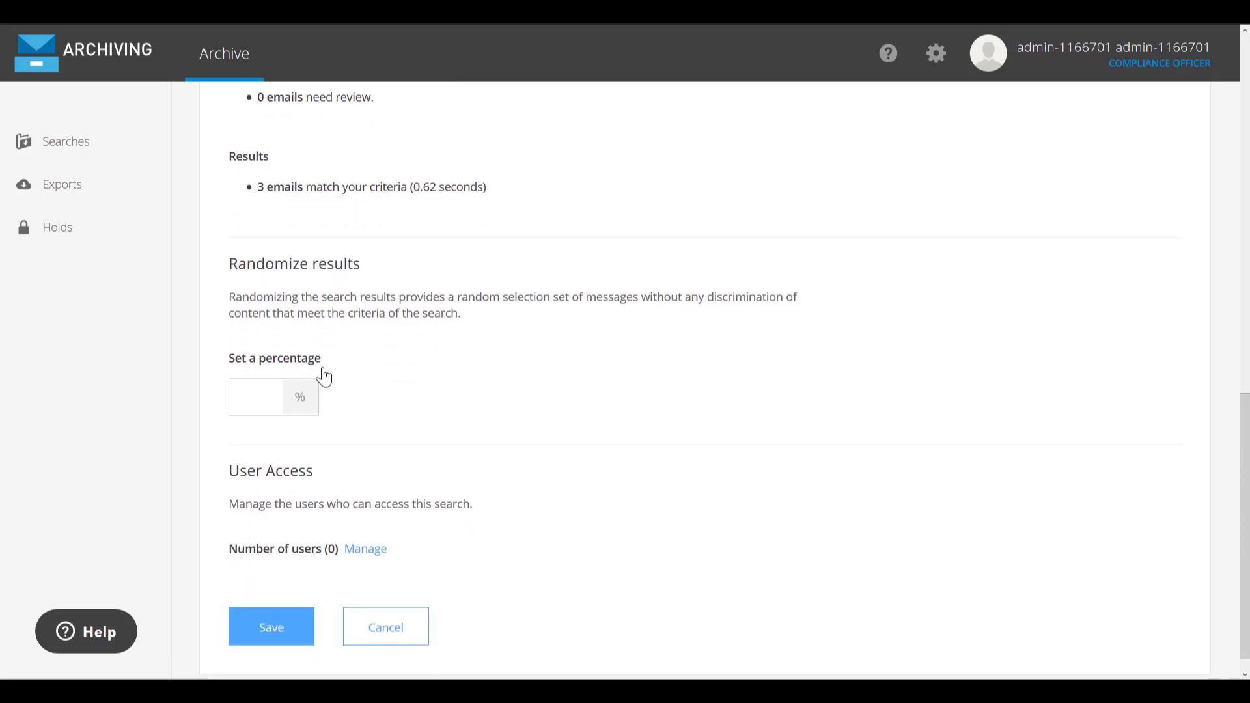
click(271, 637)
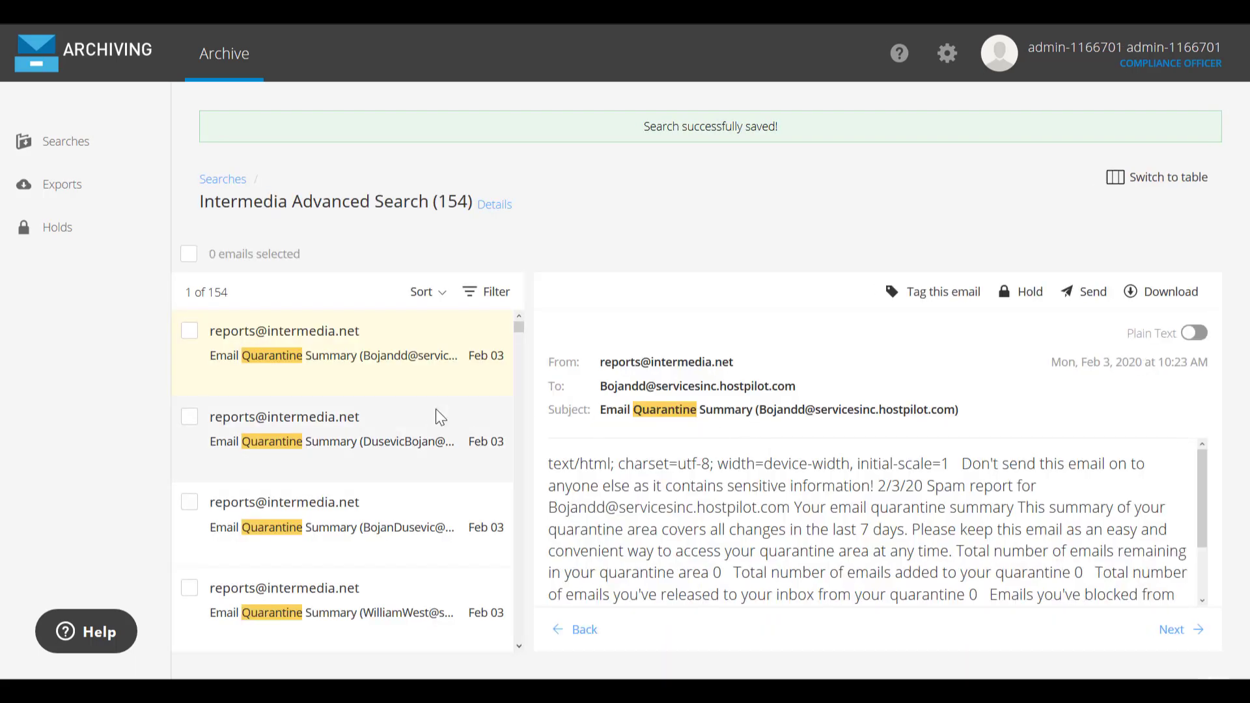
click(62, 142)
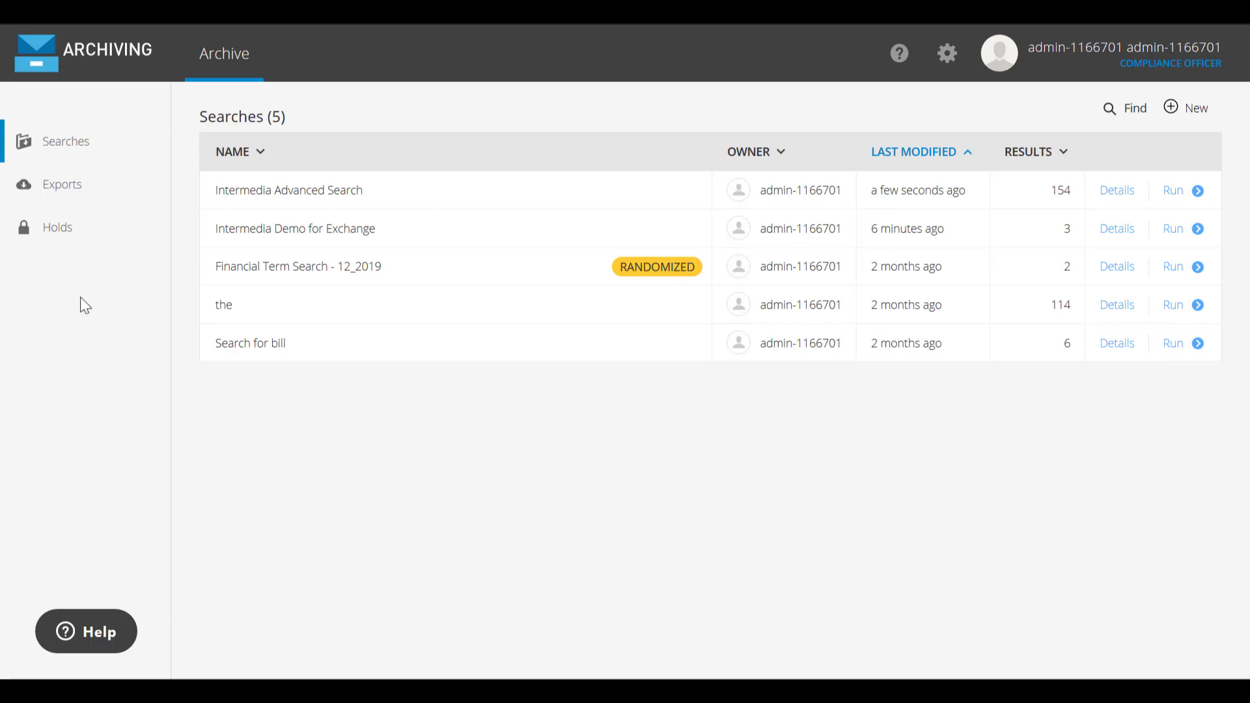
Open the list of hold reasons, view the blank form for a new hold reason, and cancel it
click(58, 233)
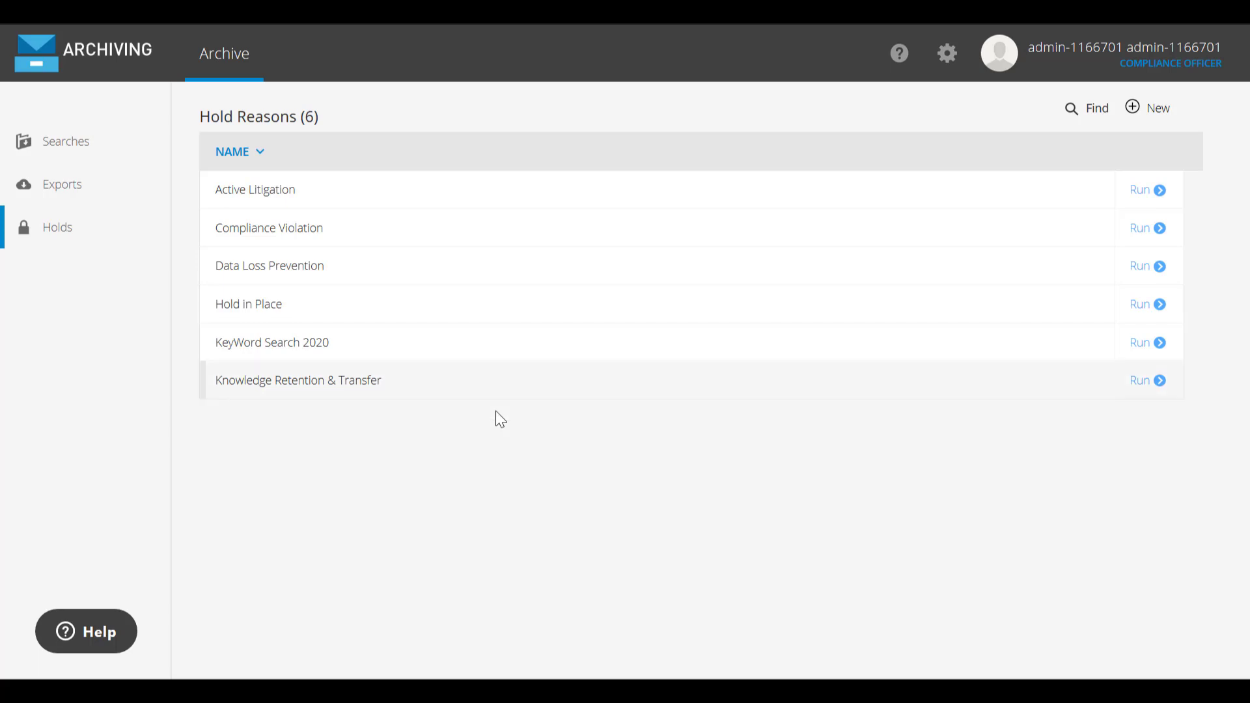
click(1157, 108)
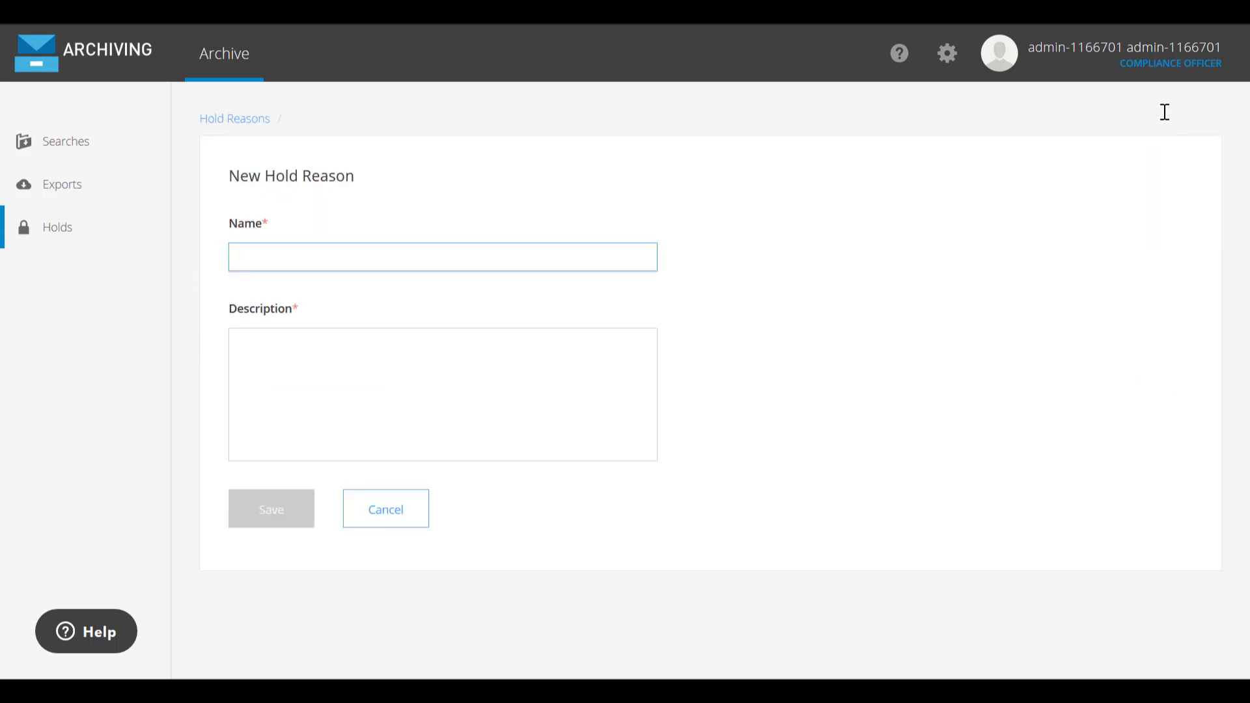
click(388, 524)
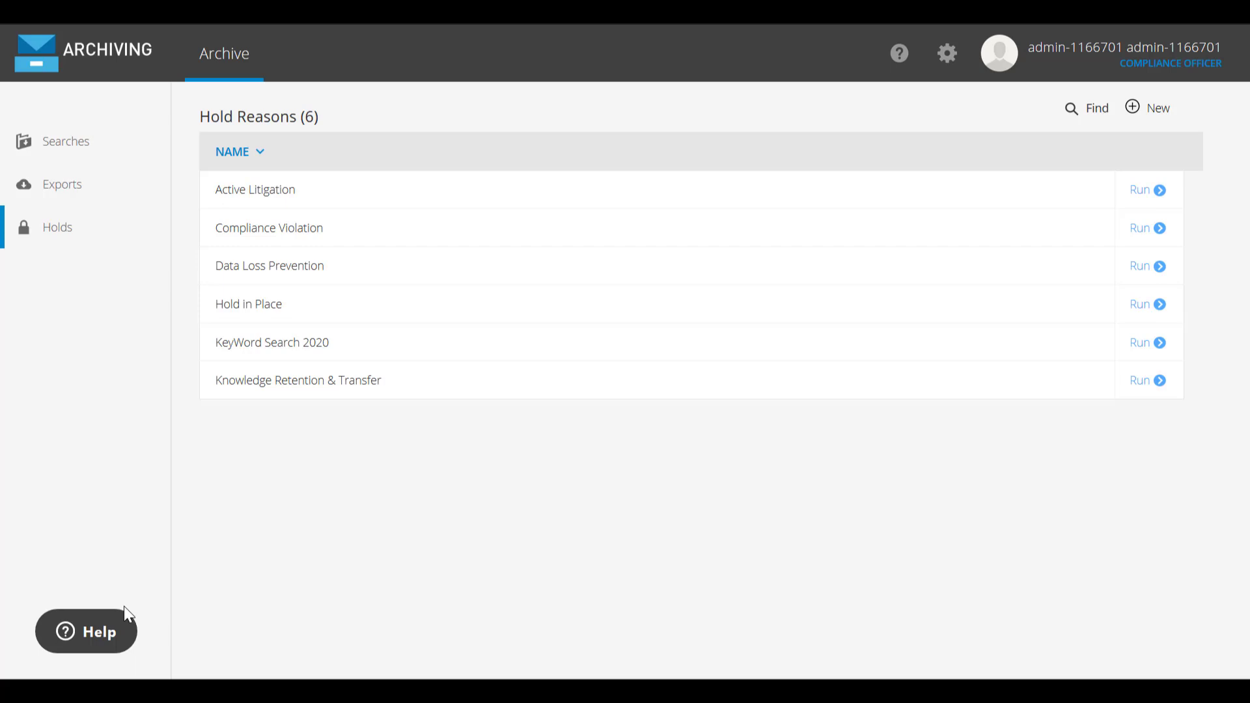
Search the help for "how to make a simple search"
click(92, 631)
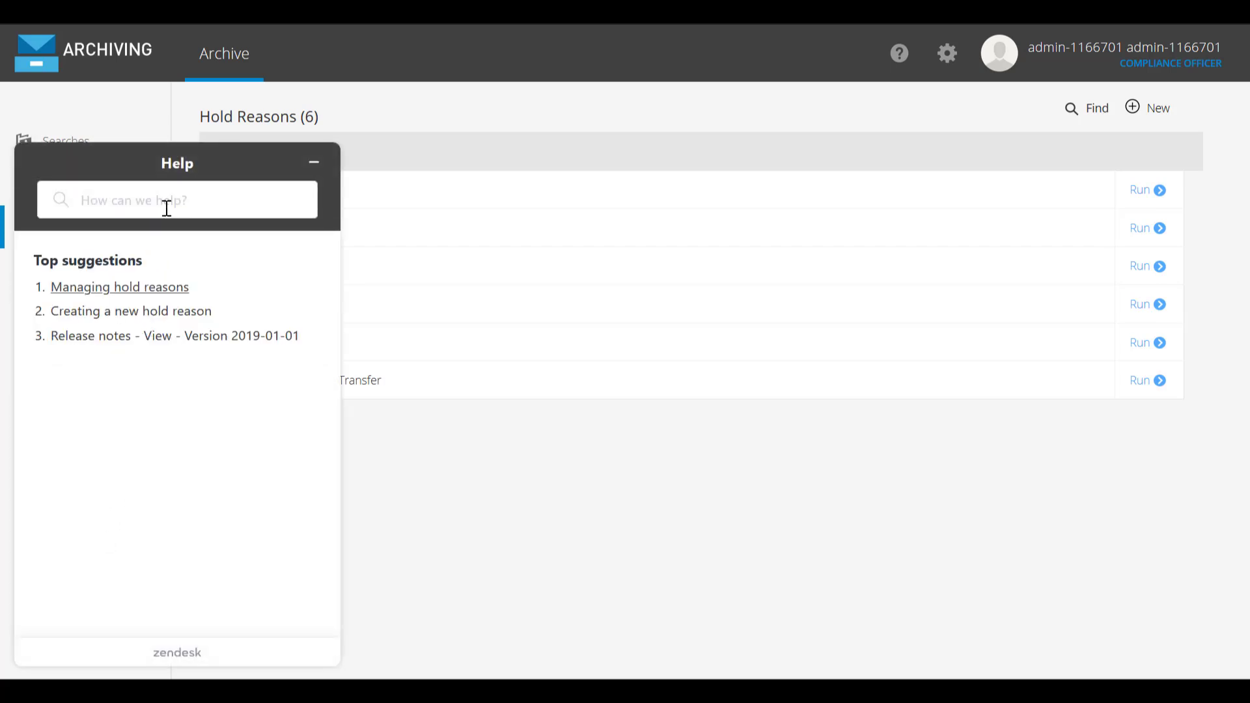
click(166, 208)
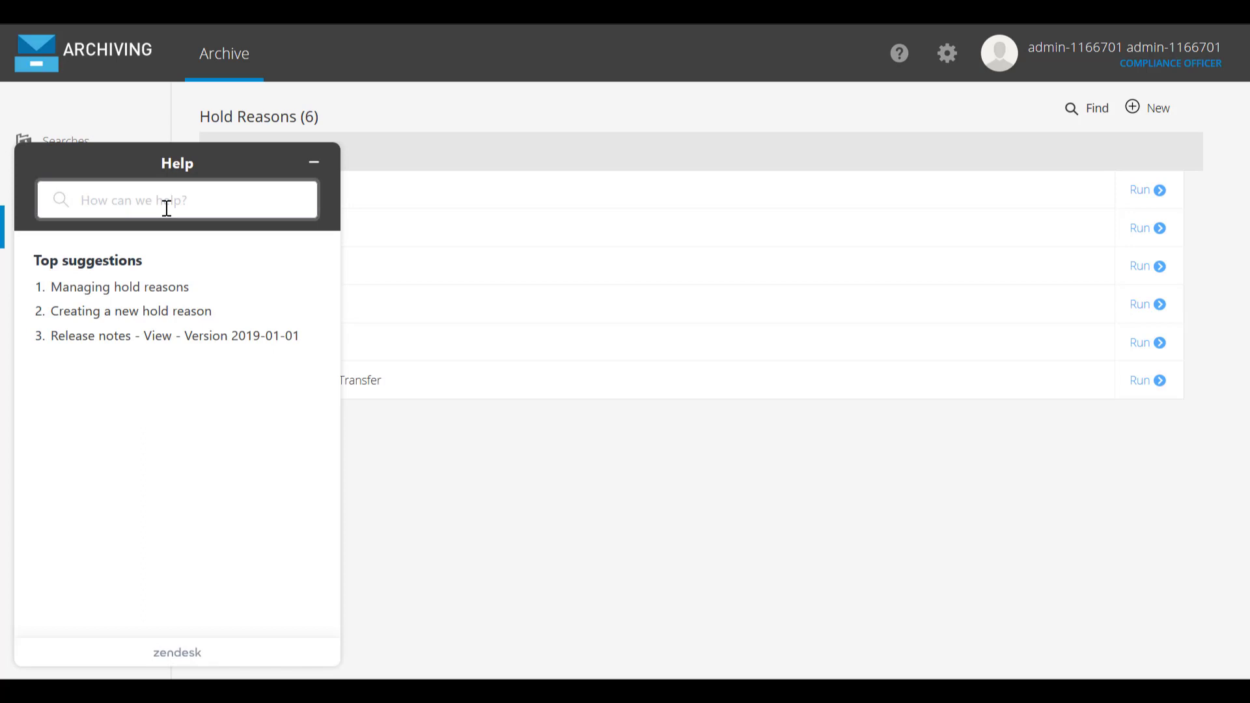
text(how to make a simple search)
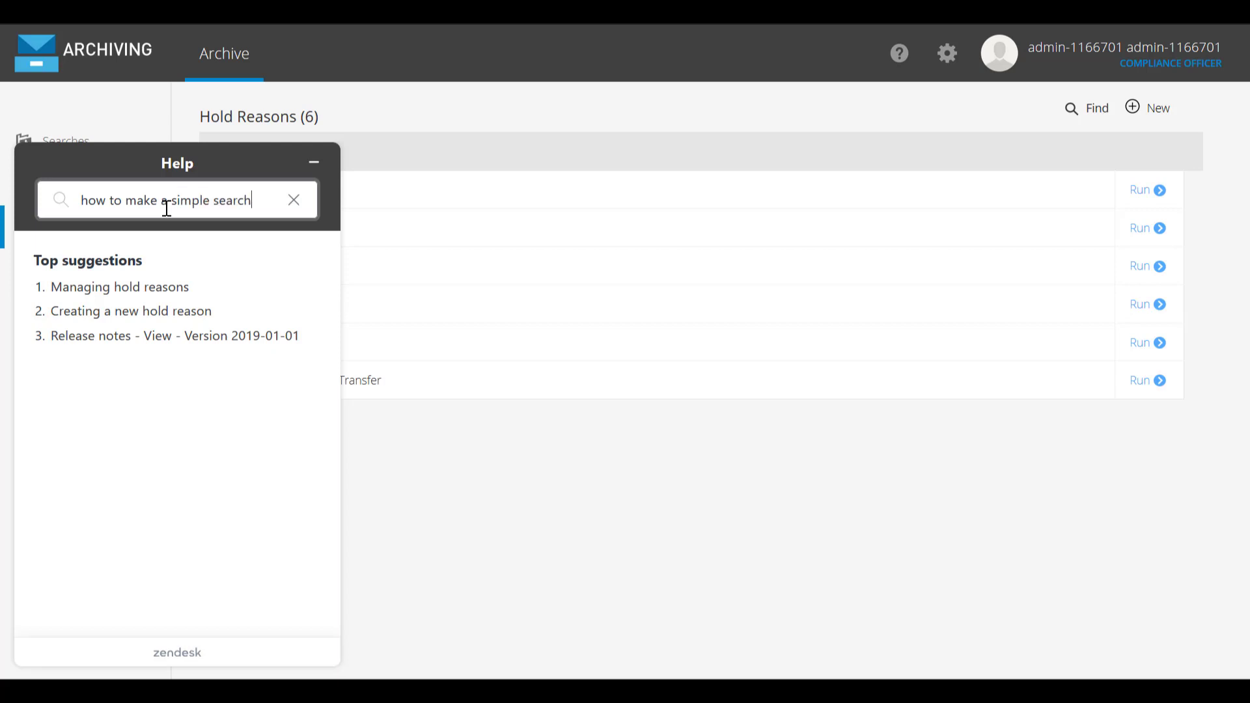
key(Return)
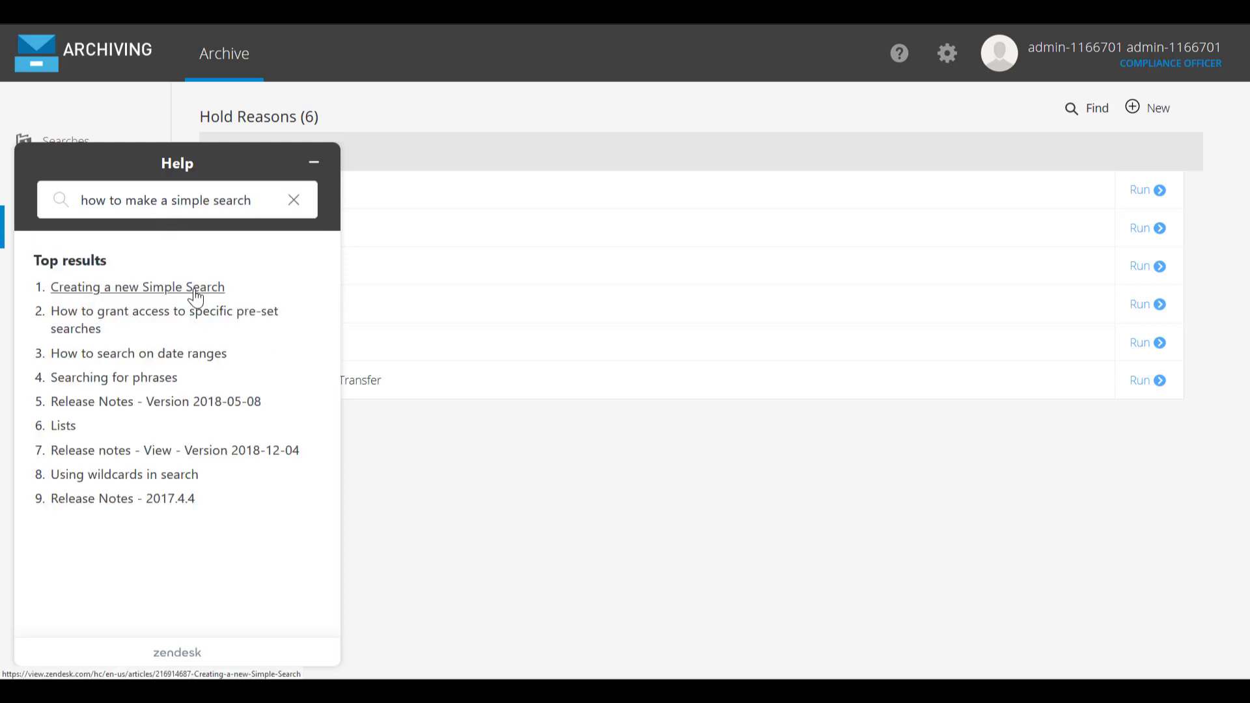
Open the help article "Creating a new Simple Search" and read through its instructions on criteria, lists and keyword matching
click(192, 287)
scroll(164, 273, down, 3)
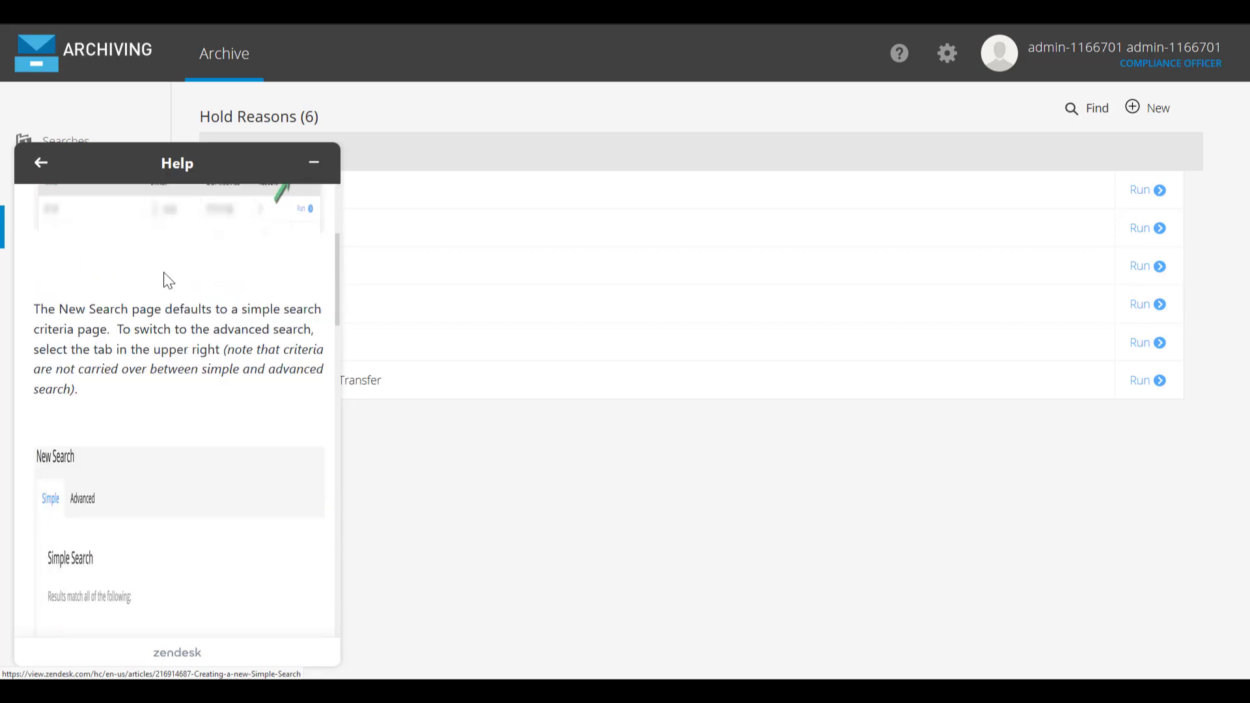
scroll(168, 280, down, 8)
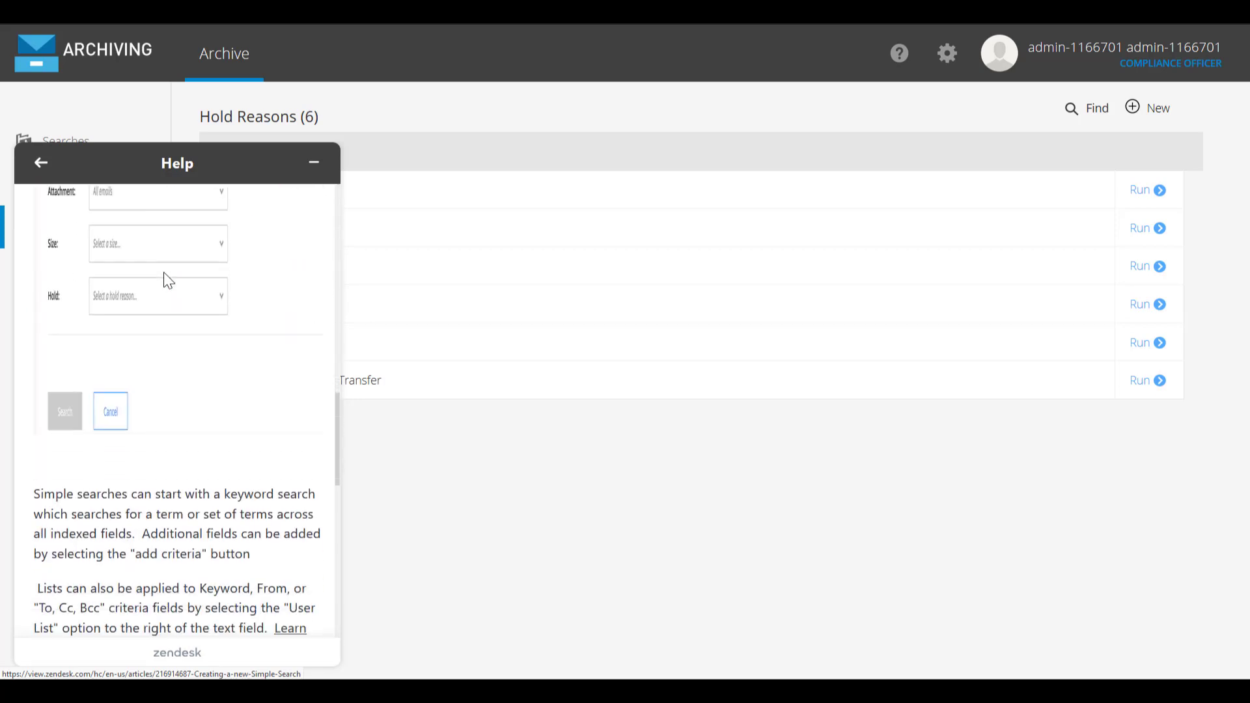
scroll(164, 274, down, 4)
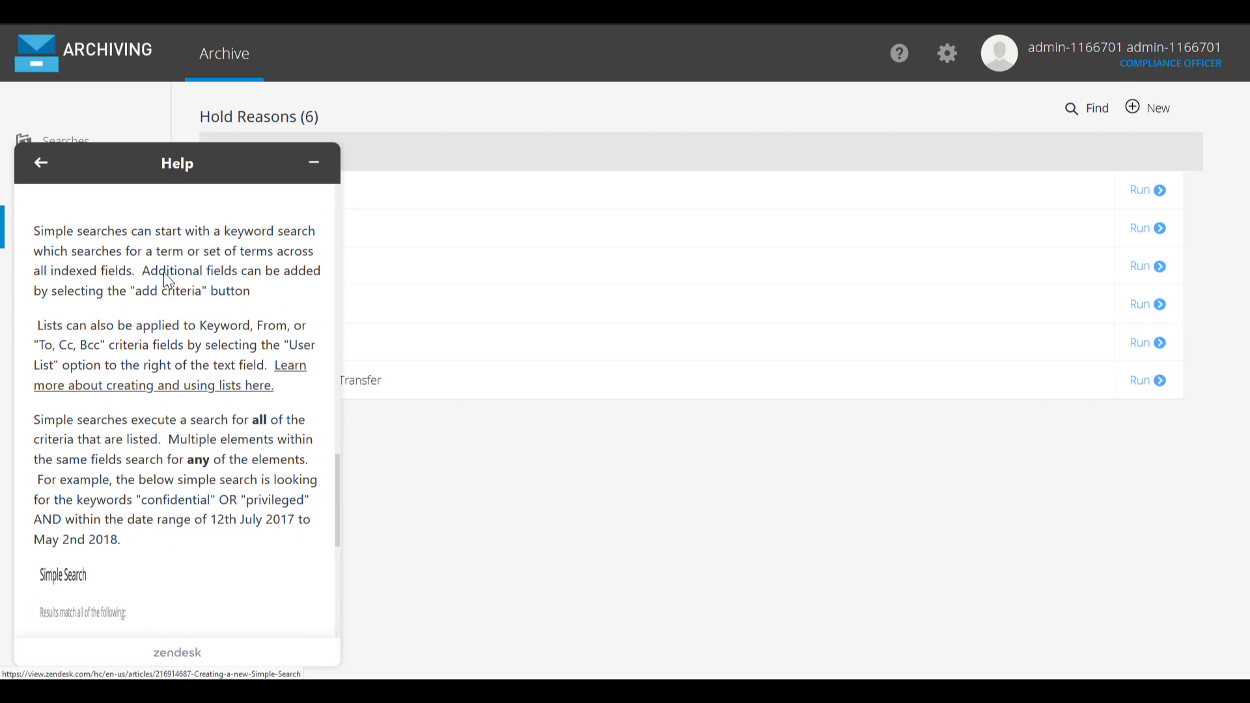
scroll(166, 276, down, 2)
scroll(167, 277, down, 3)
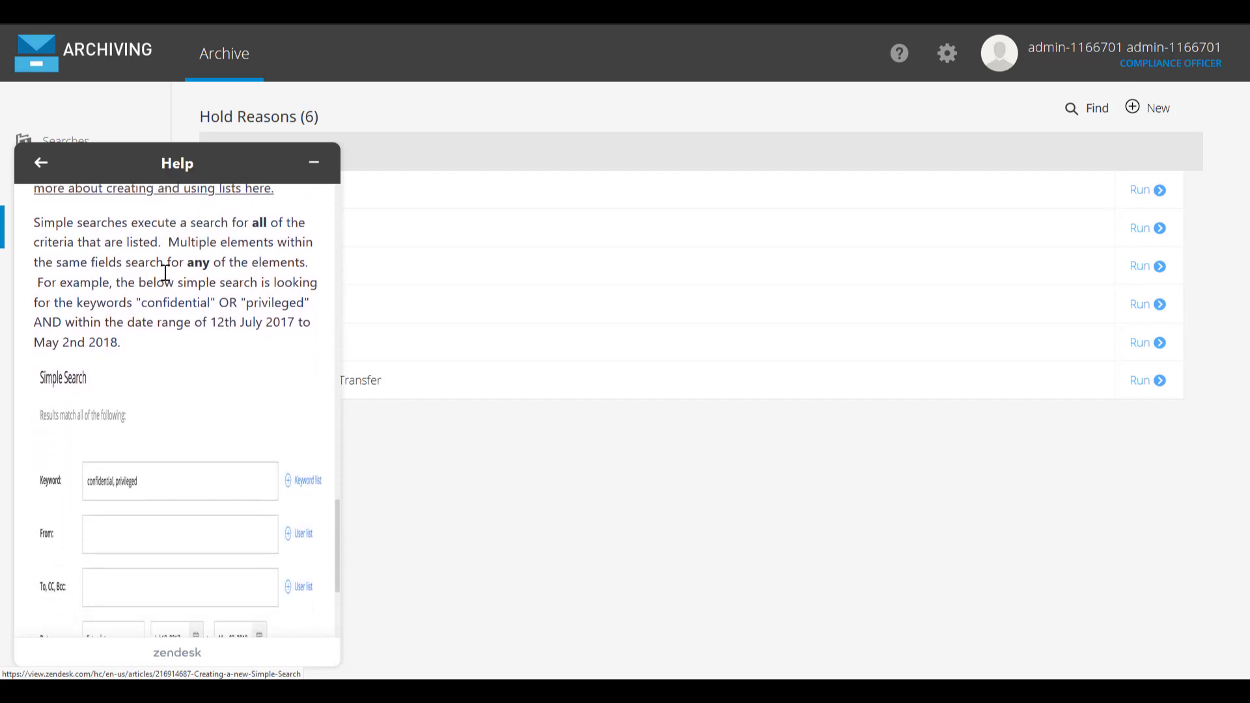